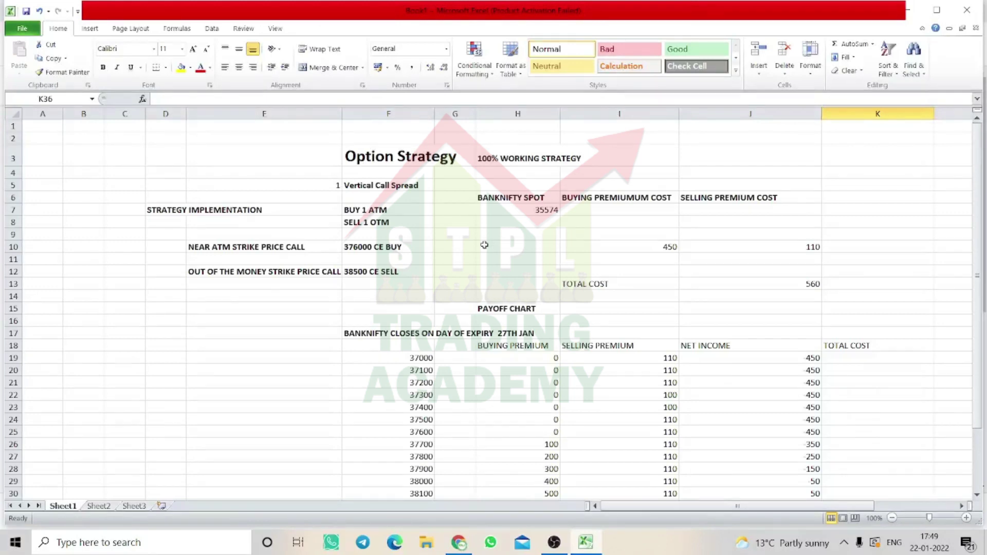
# - Insert the word "Bulish" into the strategy name in F5 so it reads "Vertical Bulish Call Spread"
pyautogui.doubleClick(371, 184)
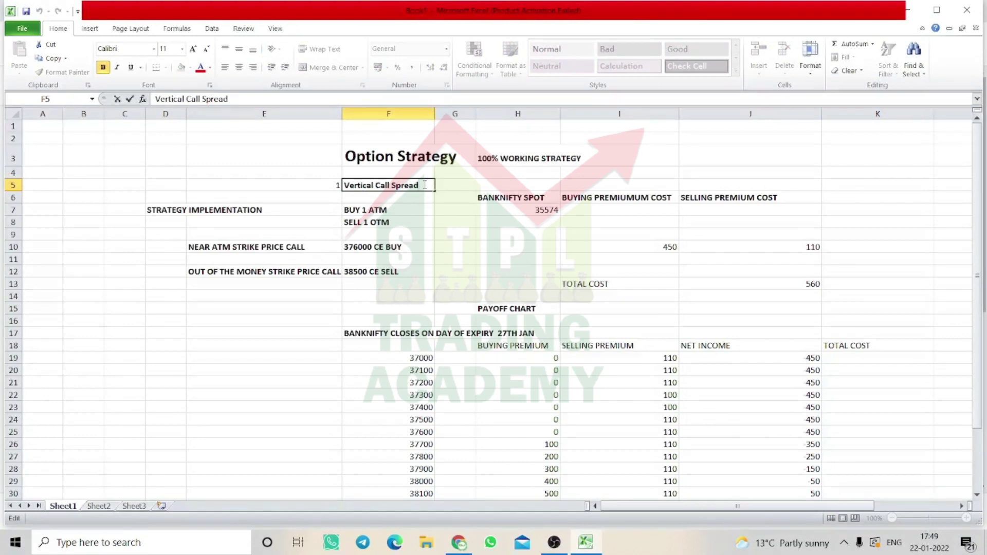
pyautogui.click(378, 186)
pyautogui.write('bUL')
pyautogui.press('BackSpace')
pyautogui.press('BackSpace')
pyautogui.press('BackSpace')
pyautogui.write('Bulish')
pyautogui.press('Tab')
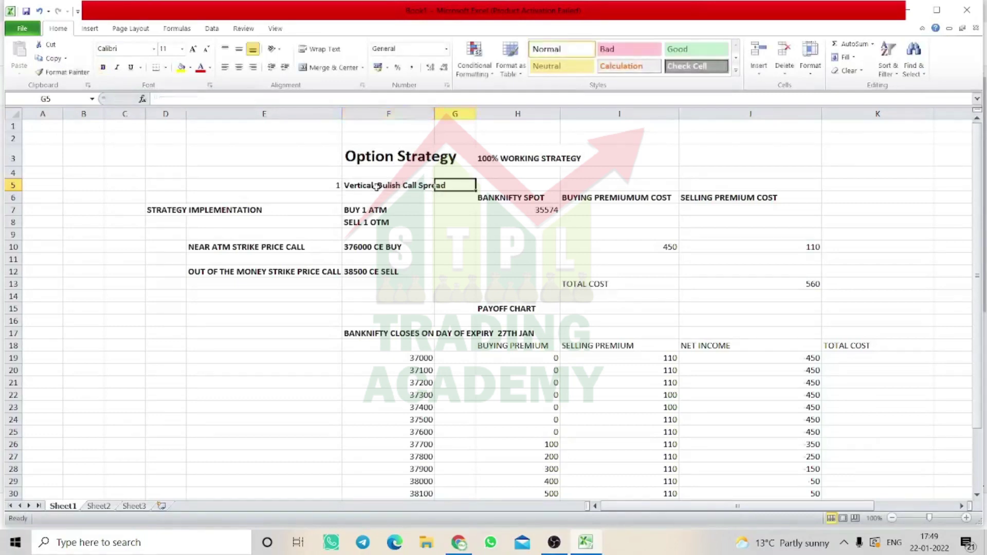
pyautogui.click(398, 183)
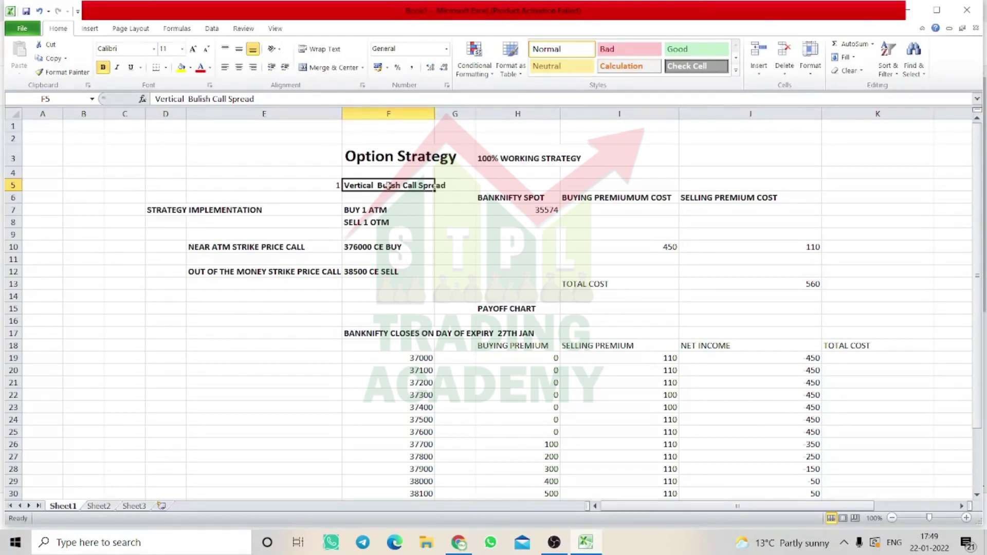
pyautogui.click(237, 213)
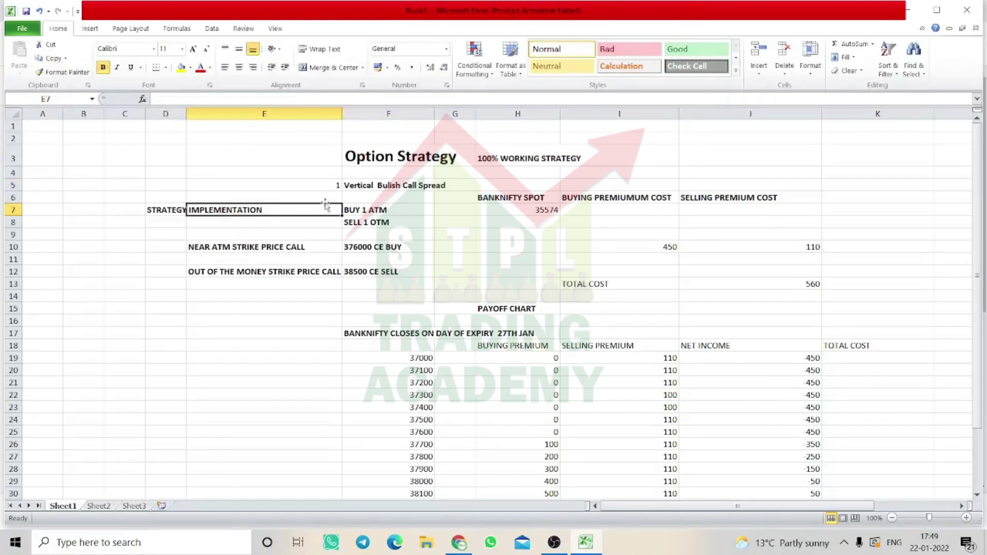
pyautogui.click(362, 208)
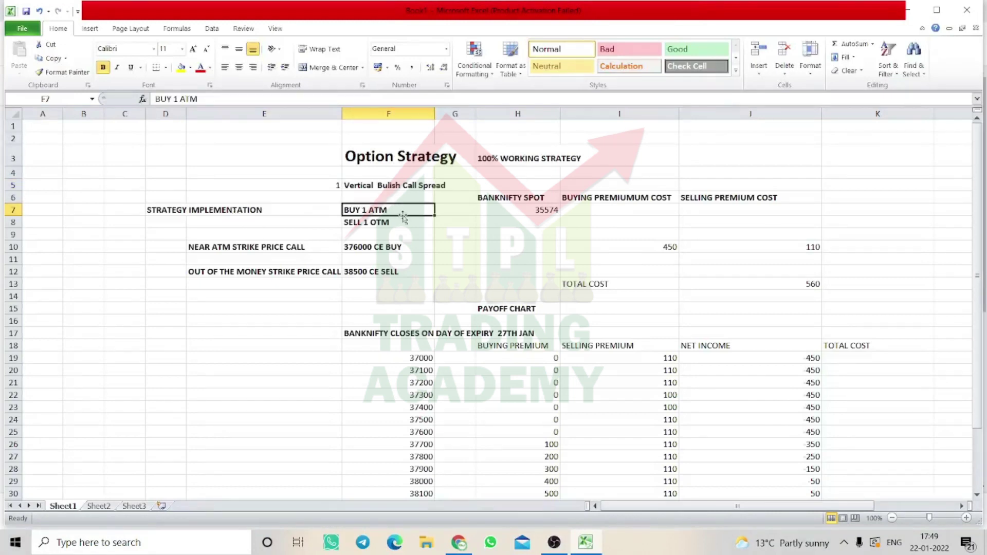
pyautogui.click(381, 223)
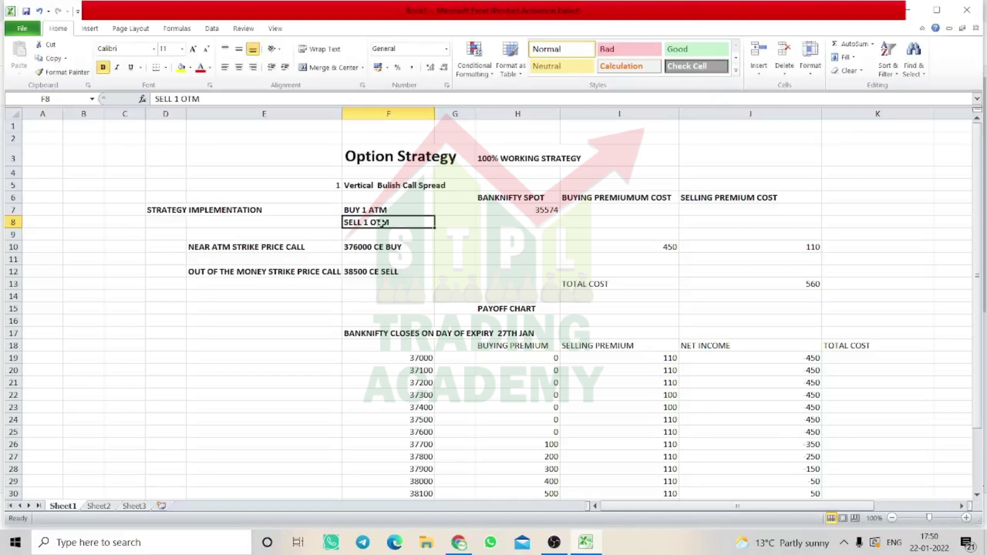
# - Correct the near ATM strike price call entry in F10 to "37600 CE BUY"
pyautogui.click(364, 246)
pyautogui.doubleClick(364, 246)
pyautogui.press('BackSpace')
pyautogui.press('Tab')
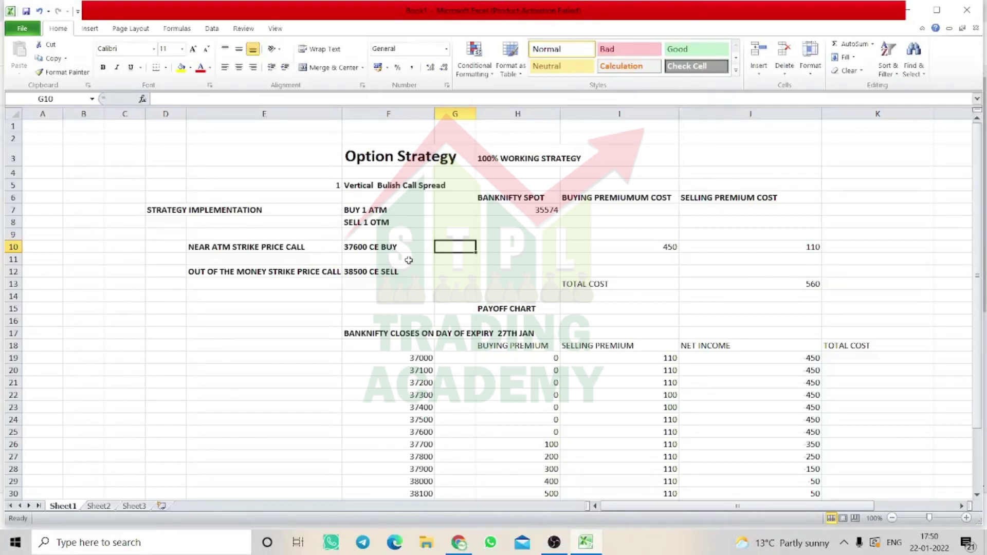
# - Check the BANKNIFTY SPOT value in H7 against the NIFTY BANK price in the Kite watchlist, and return to Excel
pyautogui.click(522, 212)
pyautogui.hotkey('alt', 'Tab')
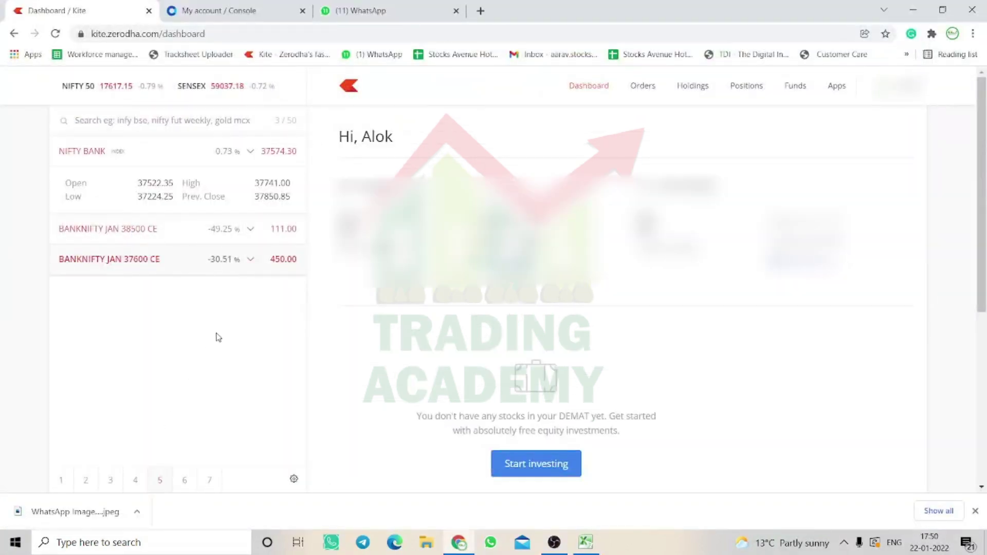
pyautogui.hotkey('alt', 'Tab')
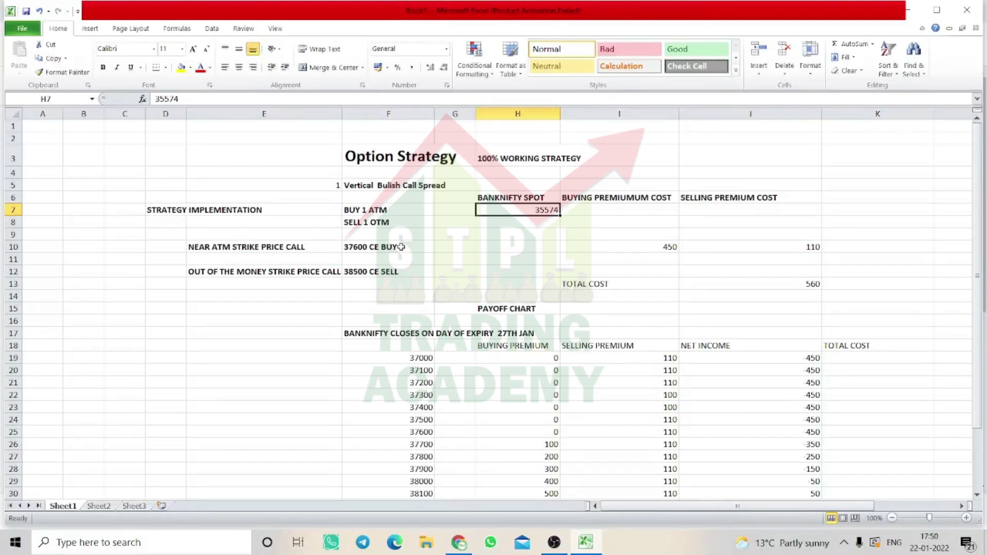
# - Switch to Kite in the browser, search for "banknifty 37800" and add BANKNIFTY JAN 37800 CE to the watchlist
pyautogui.hotkey('alt', 'Tab')
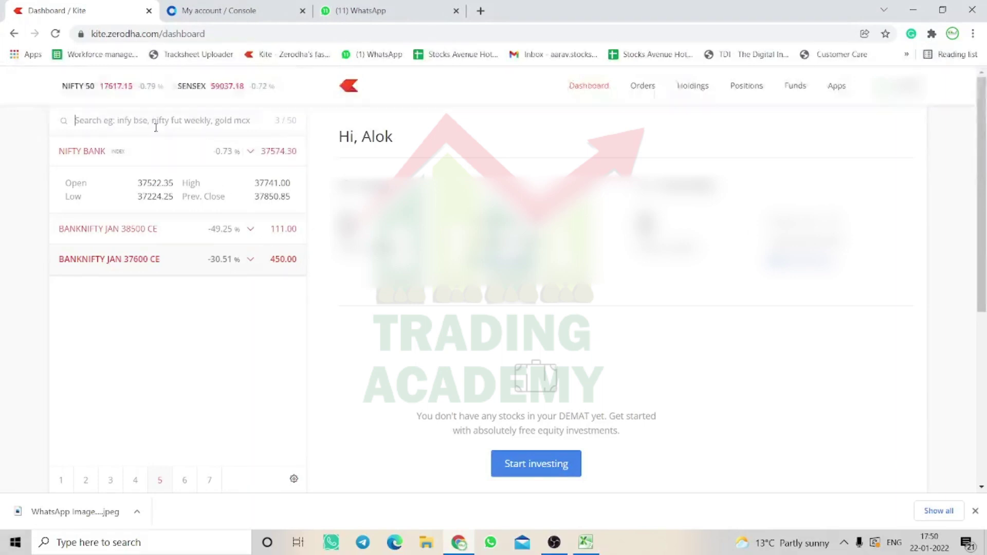
pyautogui.write('banknifty ')
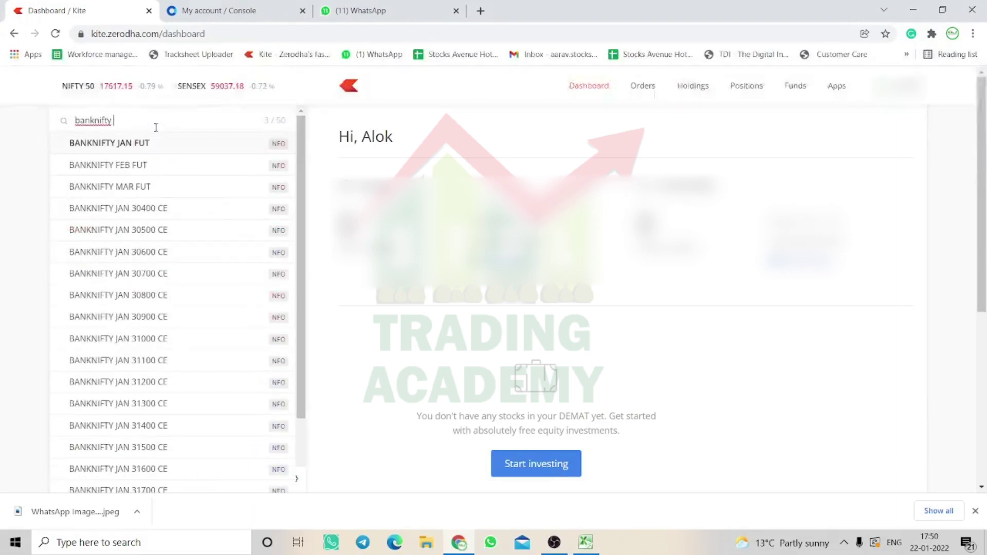
pyautogui.write('37800')
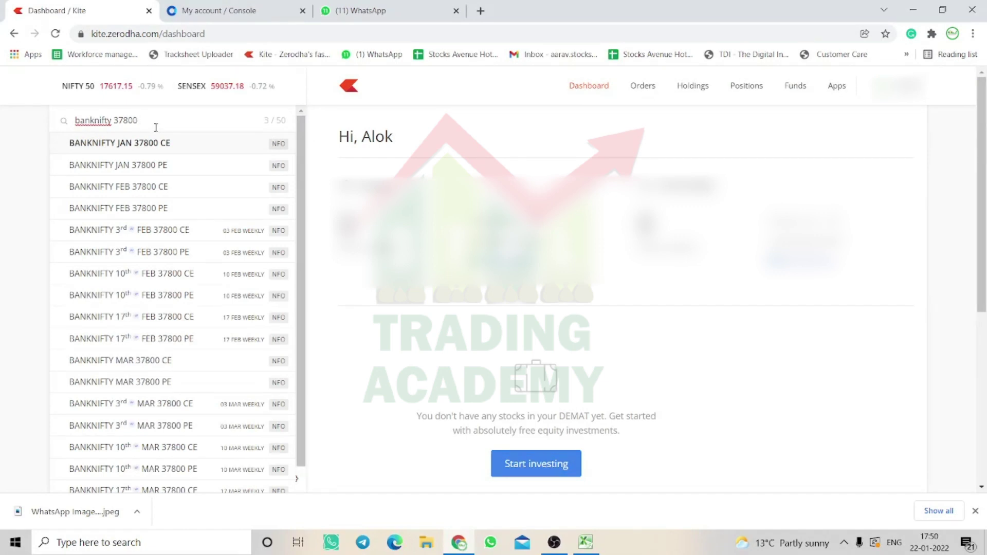
pyautogui.moveTo(203, 142)
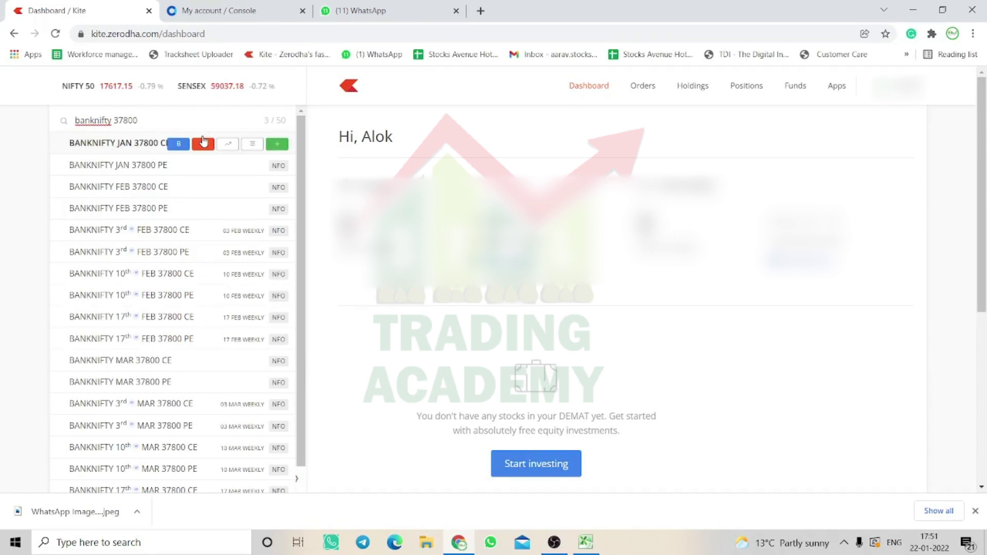
pyautogui.click(277, 144)
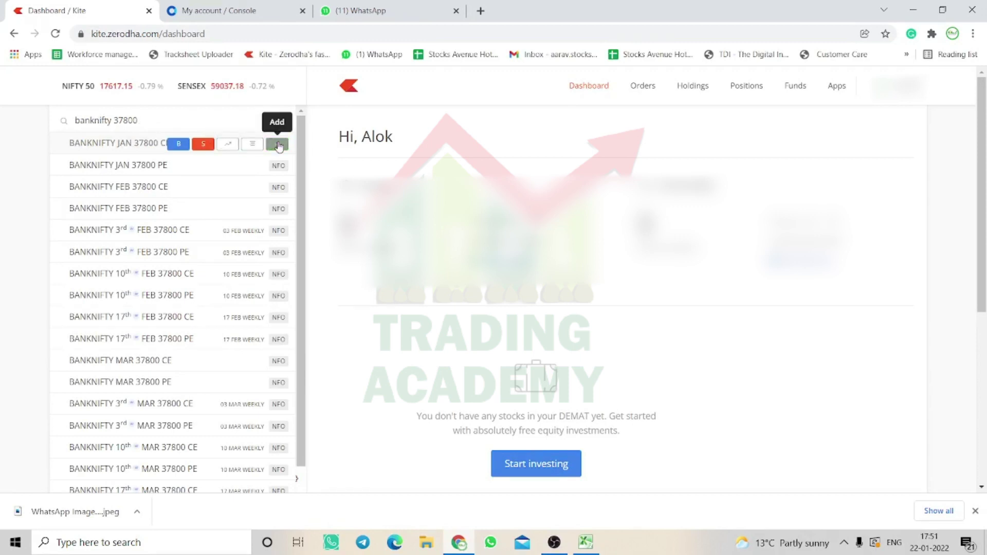
pyautogui.click(2, 230)
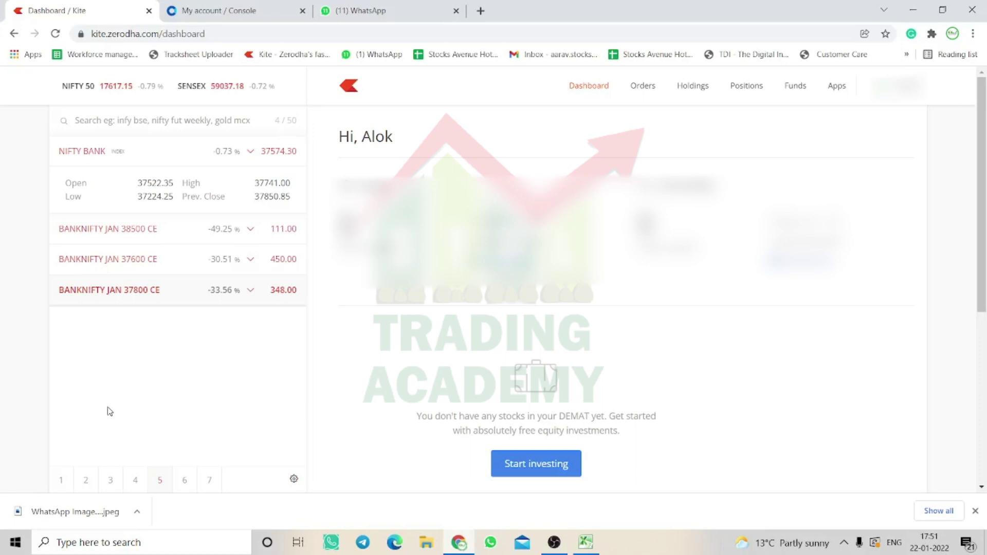
# - Compare the near ATM buy strike in the Excel sheet with the 37600 CE premium in Kite, and return to Excel
pyautogui.hotkey('alt', 'Tab')
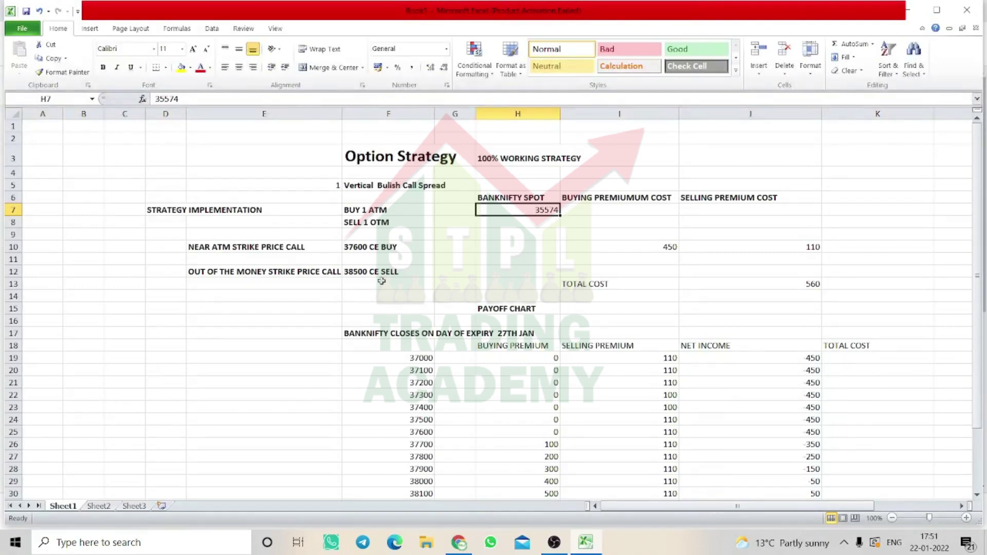
pyautogui.click(370, 252)
pyautogui.hotkey('alt', 'Tab')
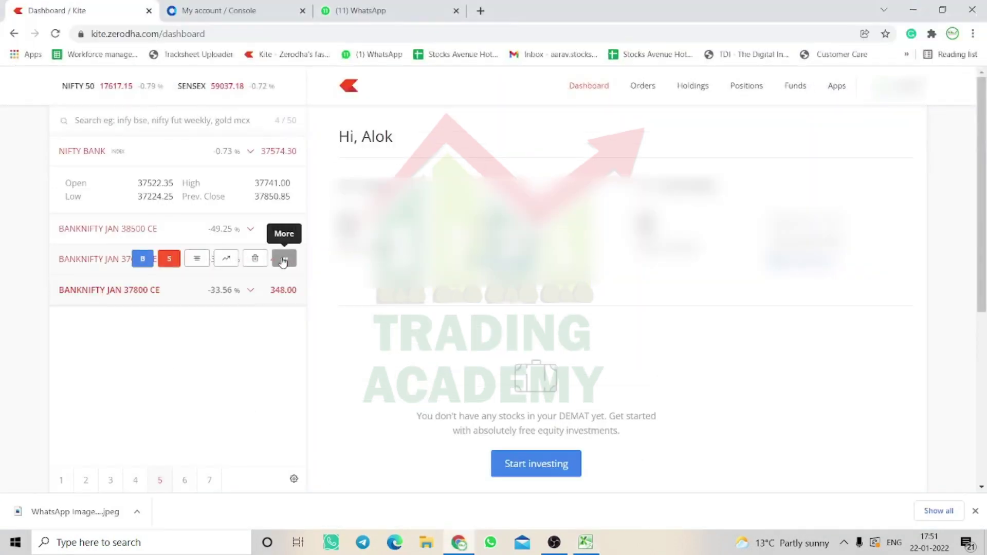
pyautogui.hotkey('alt', 'Tab')
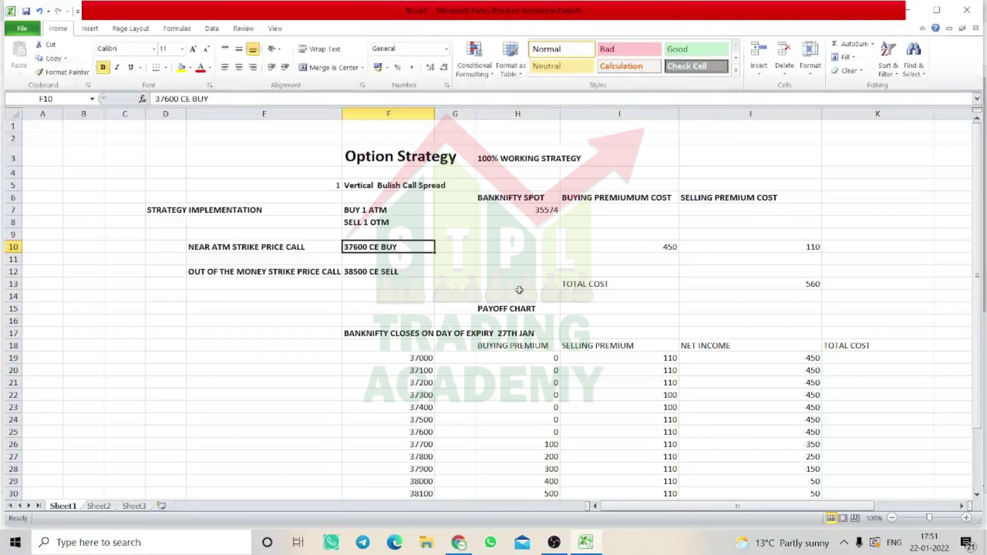
# - Move the selling premium cost of 110 from J10 to J12, in the 38500 CE SELL row
pyautogui.click(359, 274)
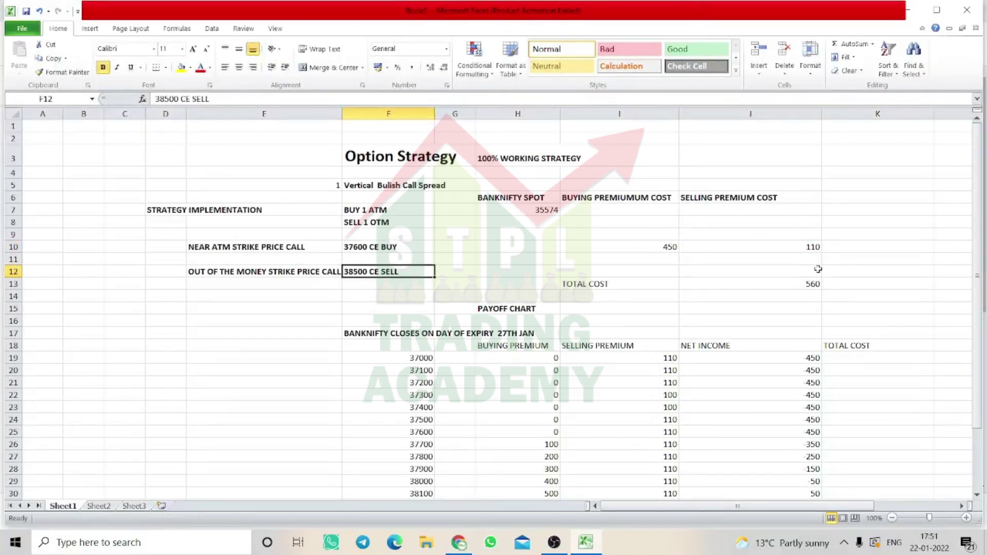
pyautogui.click(811, 249)
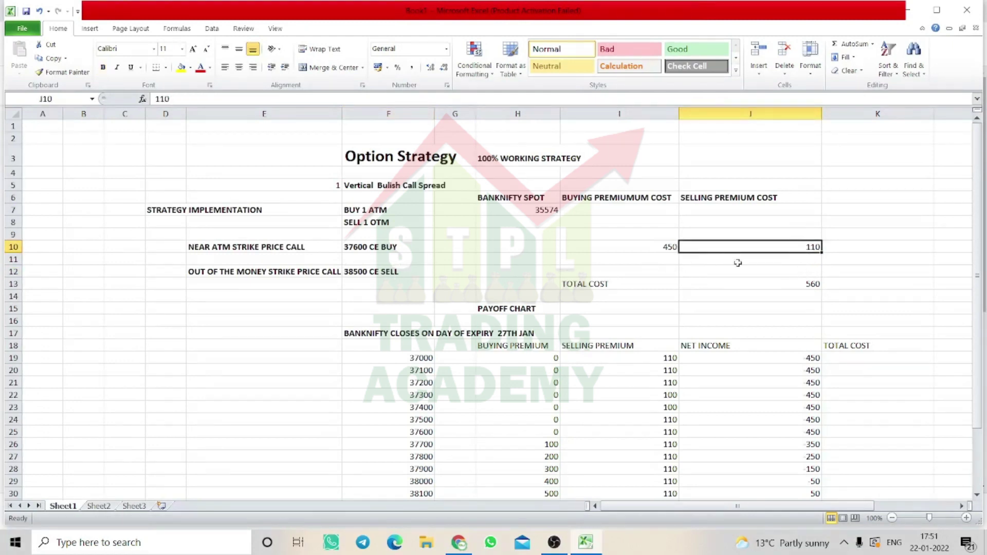
pyautogui.hotkey('ctrl', 'c')
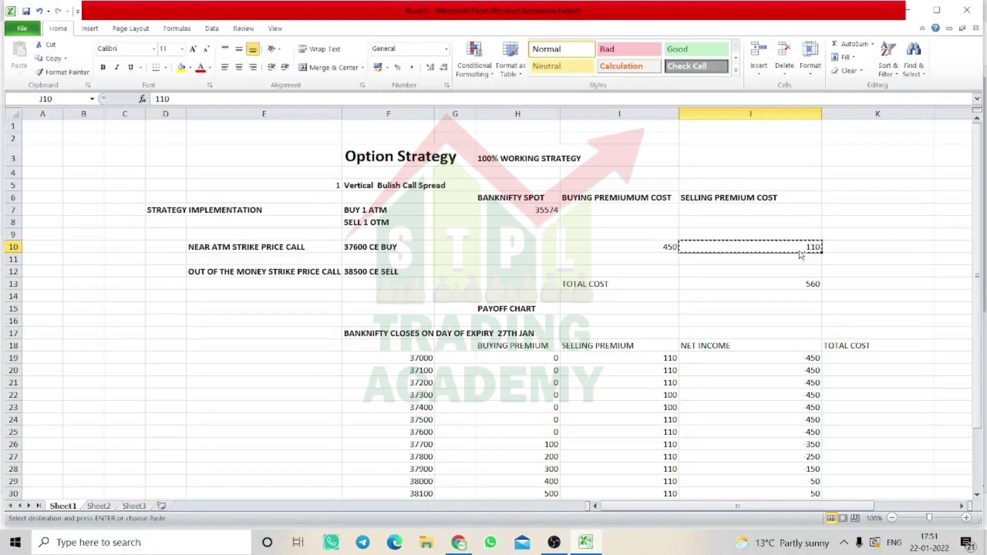
pyautogui.click(789, 269)
pyautogui.hotkey('ctrl', 'v')
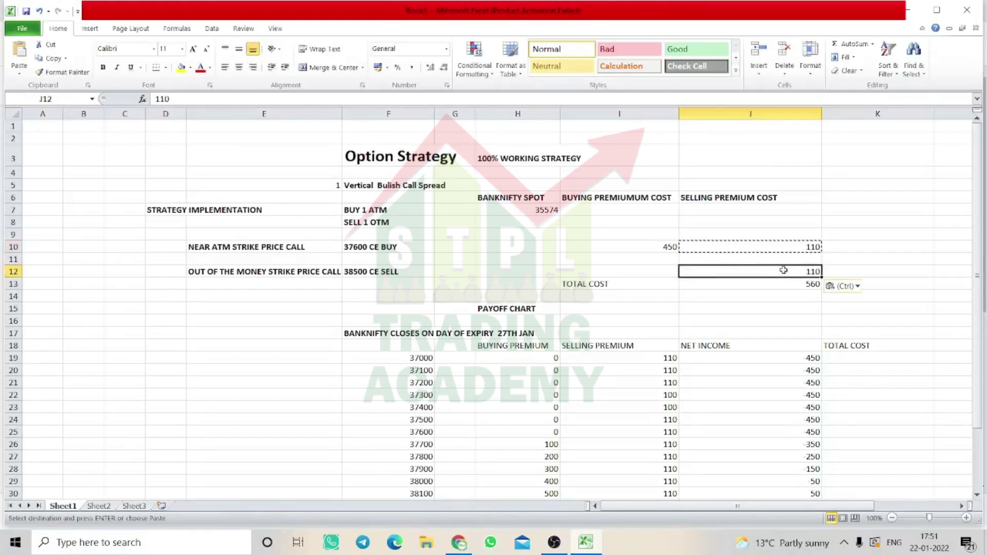
pyautogui.click(818, 247)
pyautogui.press('Delete')
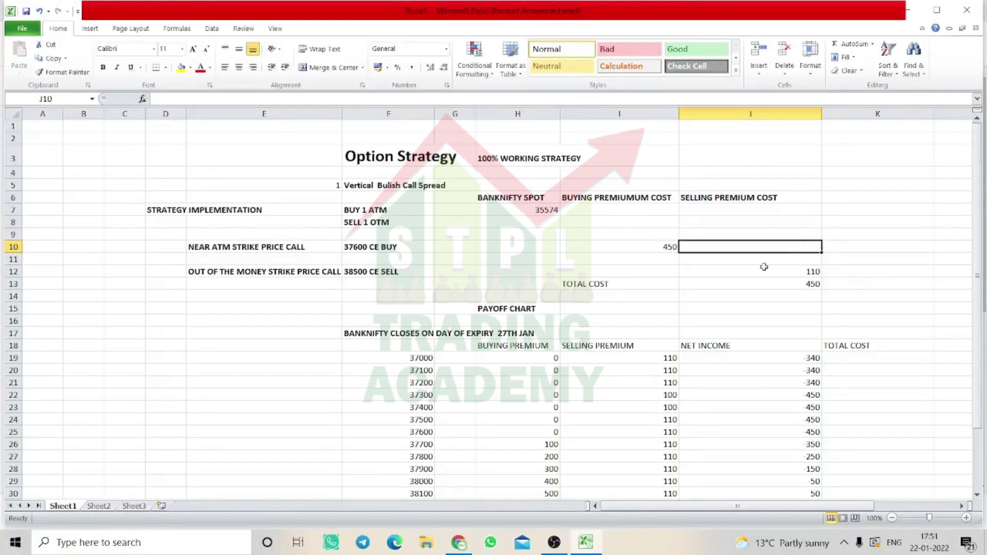
# - Replace the TOTAL COST formula in J13 with the fixed value 560
pyautogui.click(601, 286)
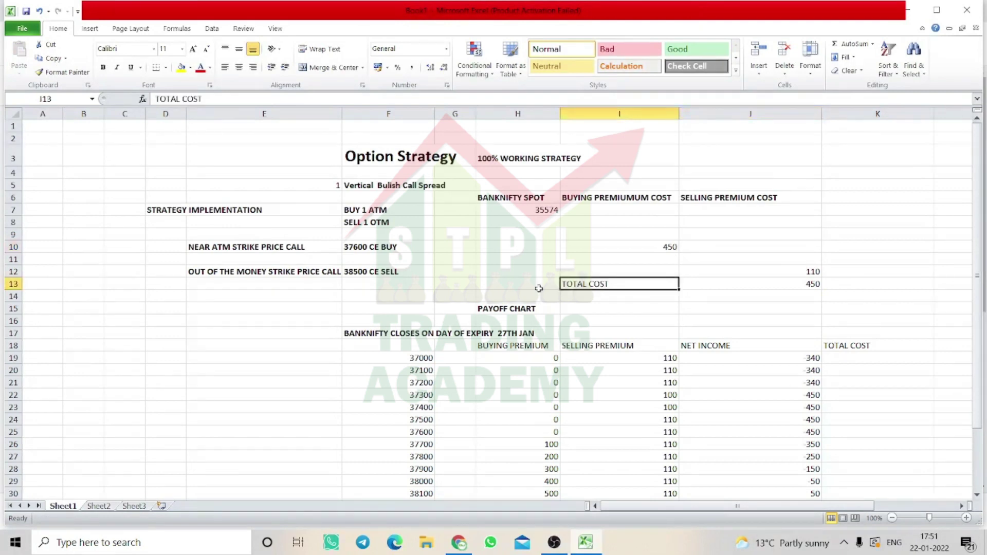
pyautogui.click(723, 286)
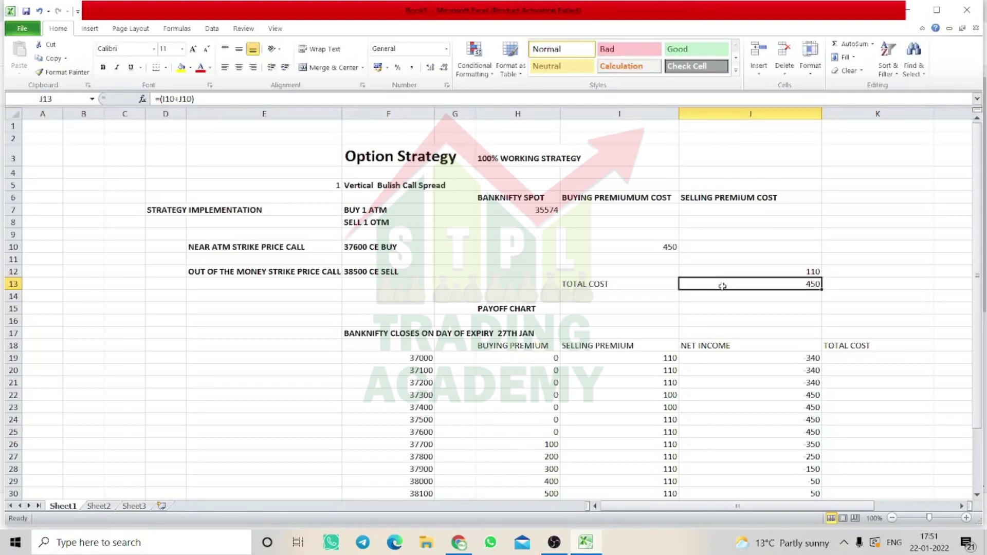
pyautogui.write('560')
pyautogui.press('Tab')
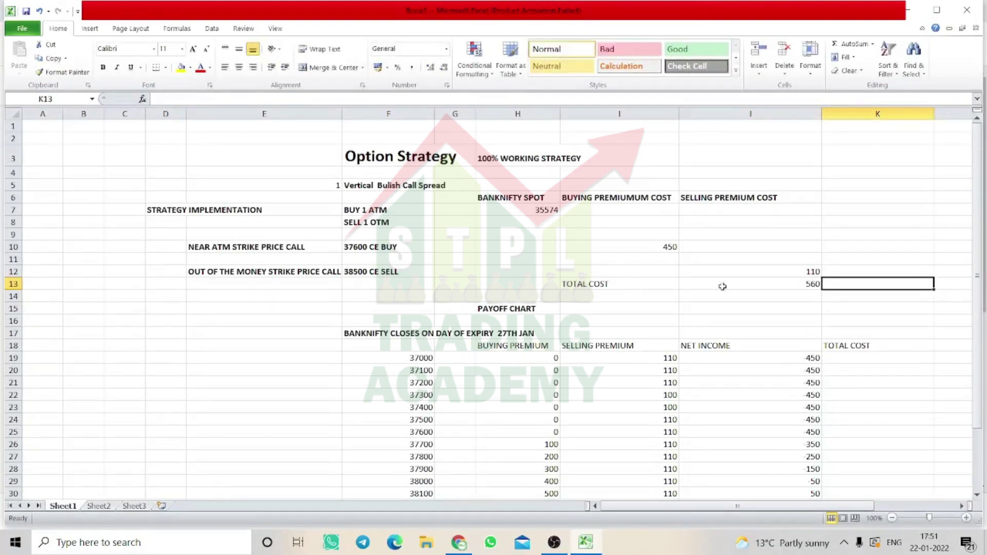
pyautogui.click(658, 247)
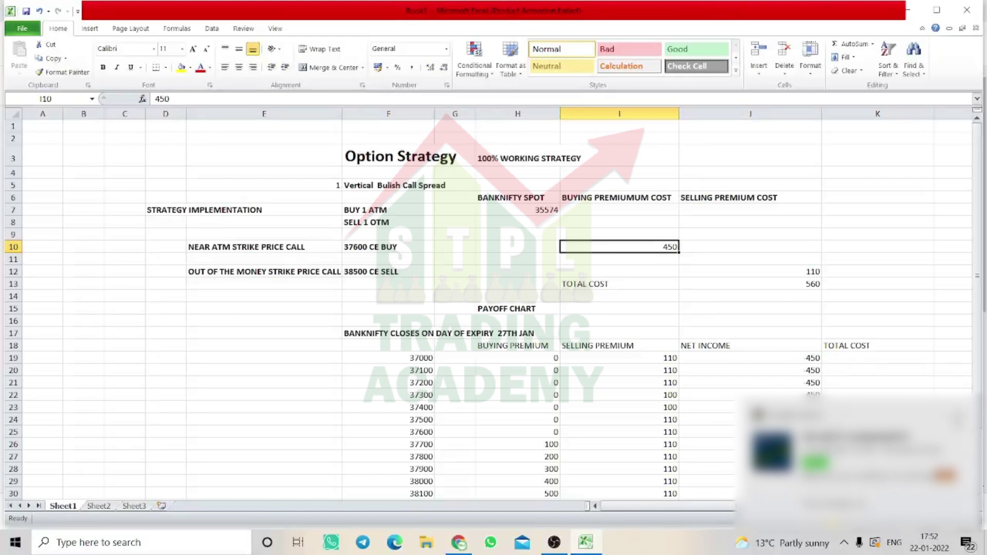
pyautogui.hotkey('alt', 'Tab')
pyautogui.hotkey('alt', 'Tab')
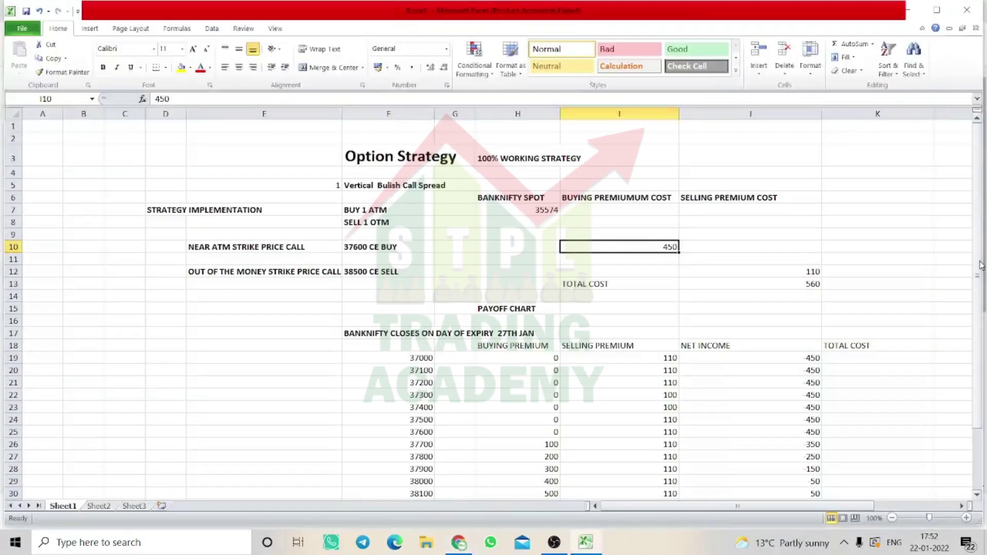
pyautogui.press('Right')
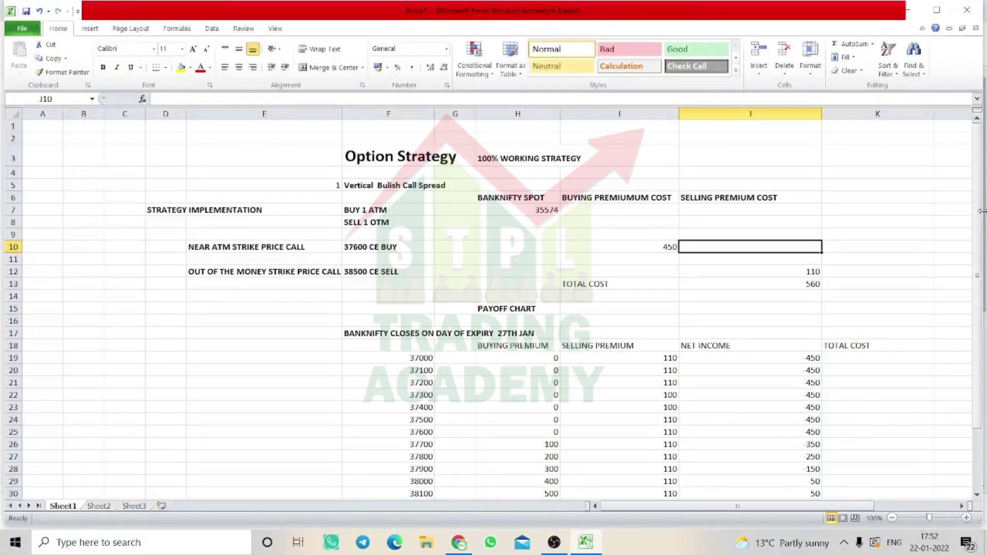
# - Examine the payoff chart's expiry levels, the buying and selling premiums at 37000, and the net income formula in J19
pyautogui.click(400, 336)
pyautogui.click(397, 356)
pyautogui.click(380, 385)
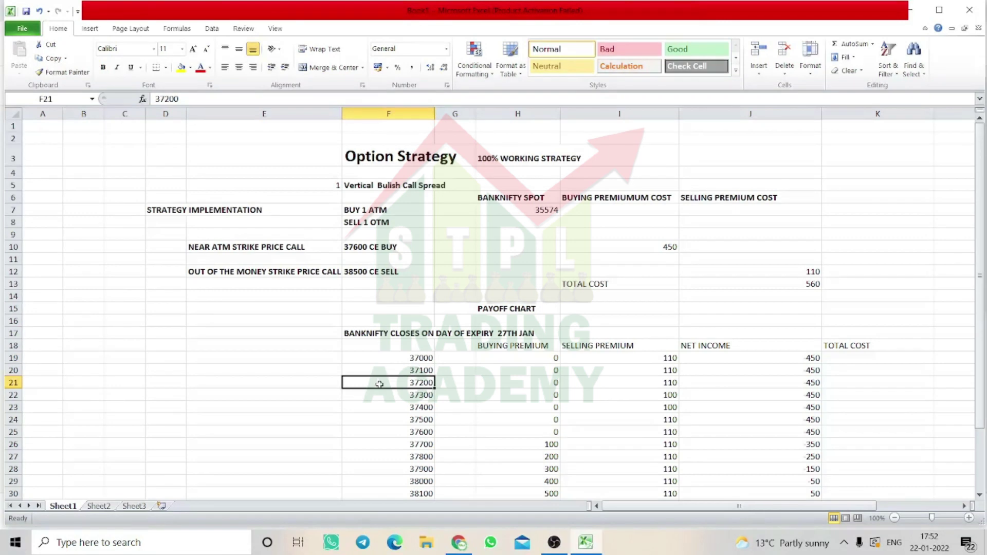
pyautogui.click(518, 359)
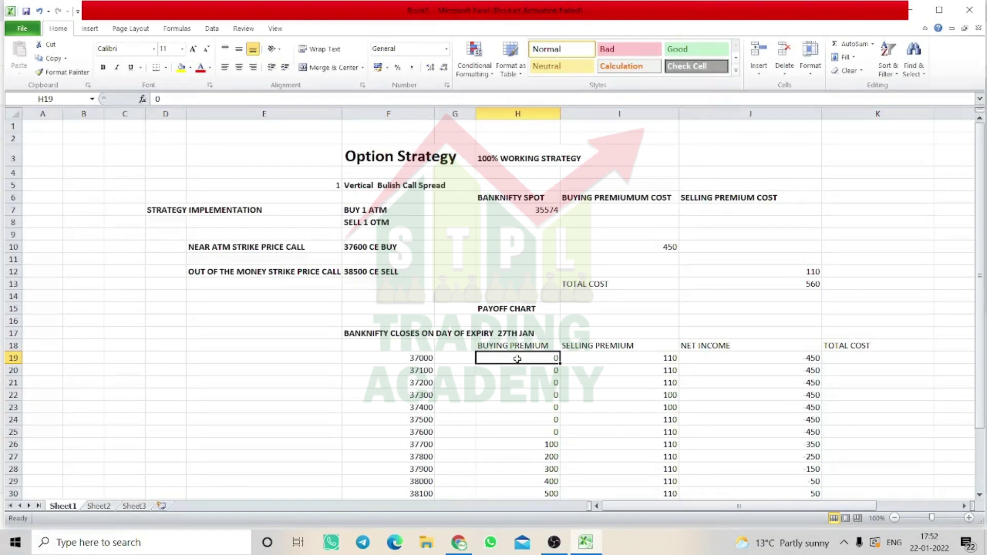
pyautogui.click(642, 359)
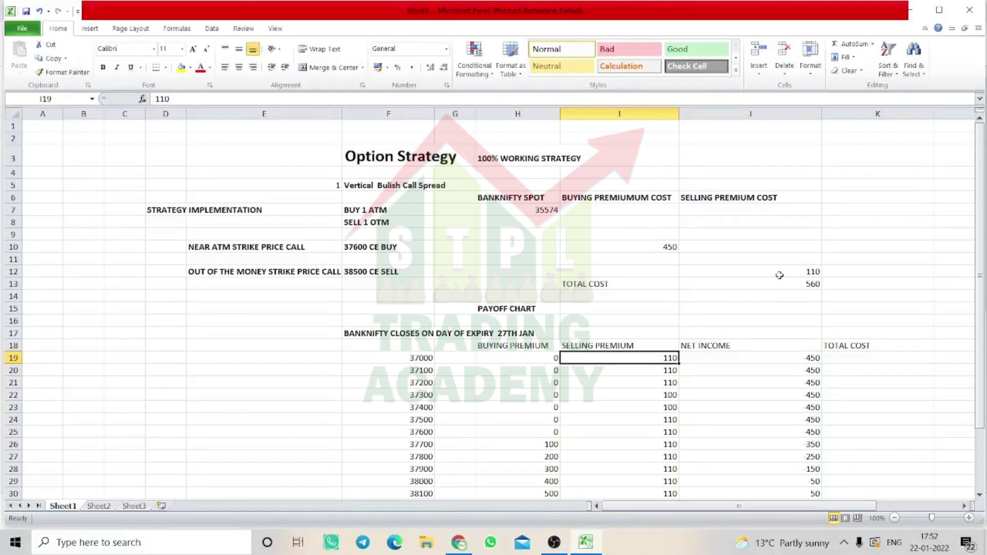
pyautogui.click(670, 245)
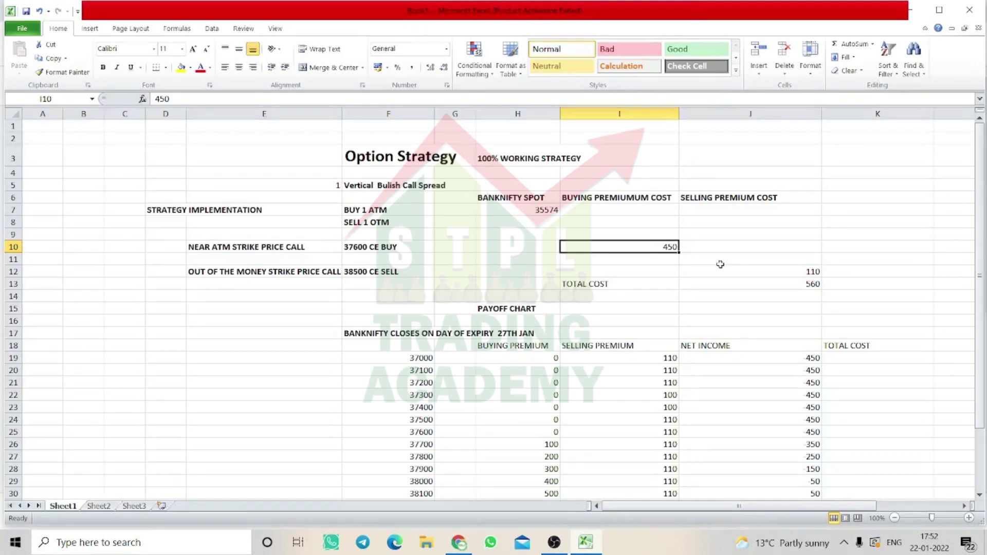
pyautogui.doubleClick(792, 359)
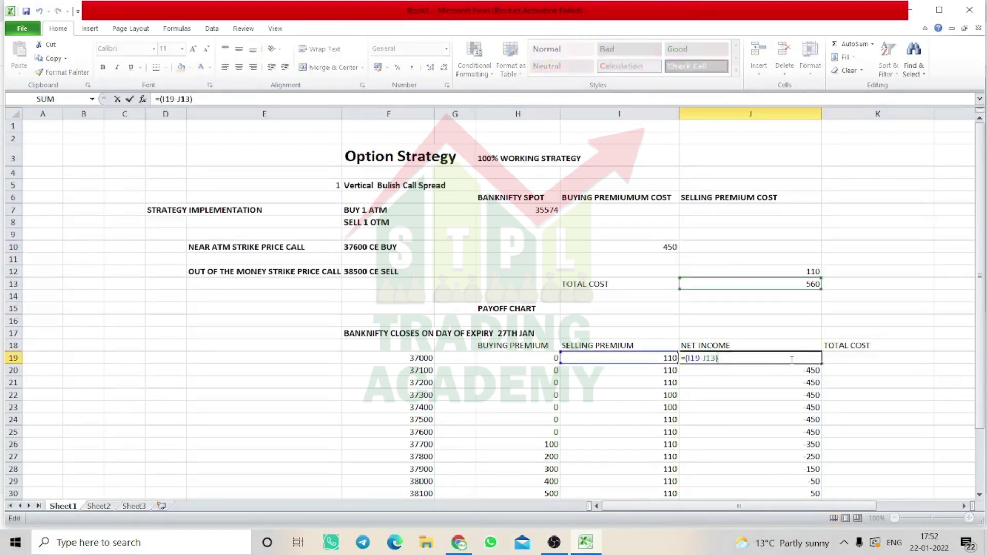
pyautogui.press('Tab')
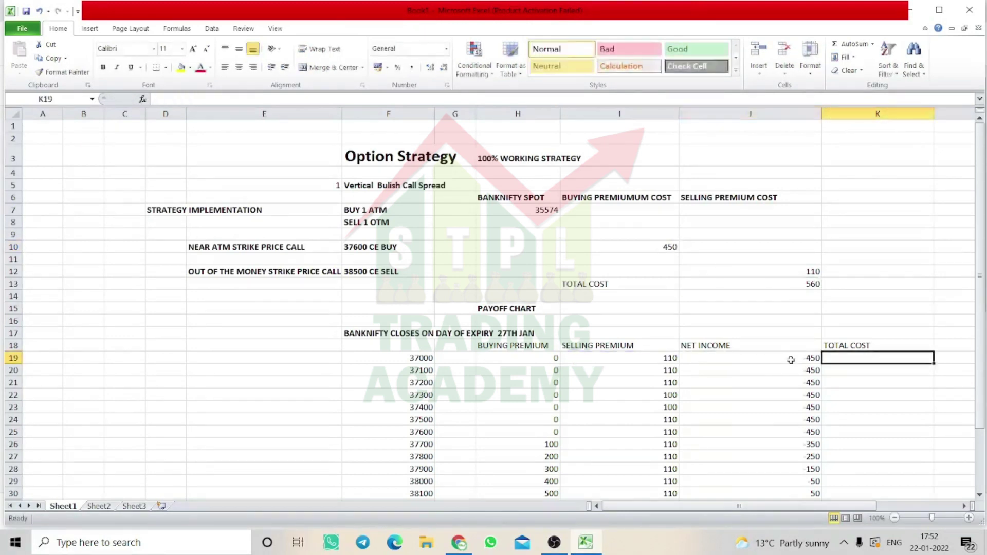
# - Clear the TOTAL COST value in J13 and all NET INCOME values in J19:J37
pyautogui.click(817, 284)
pyautogui.press('Delete')
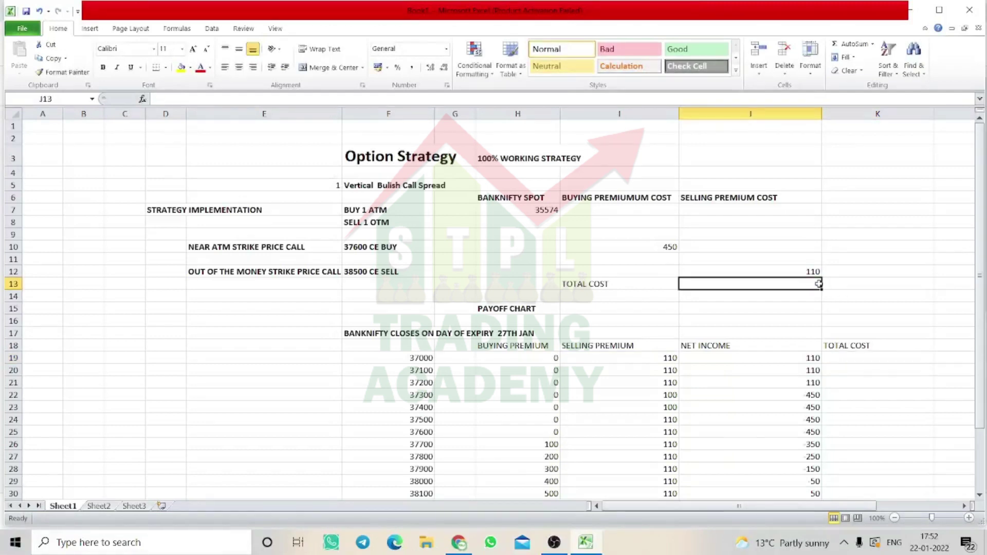
pyautogui.moveTo(792, 369); pyautogui.dragTo(800, 443)
pyautogui.moveTo(808, 469); pyautogui.dragTo(818, 487)
pyautogui.press('Delete')
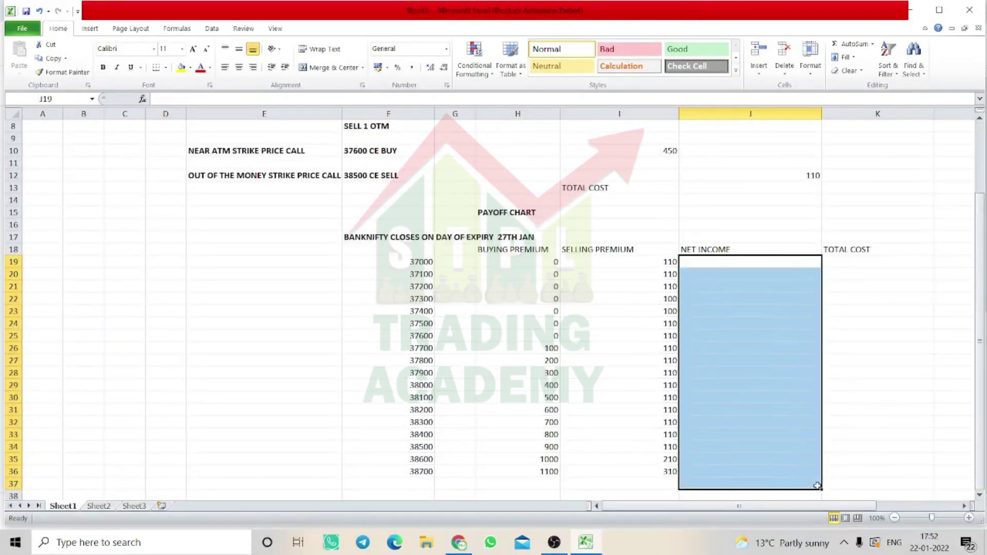
# - Enter the net income formula =(I10-J12) in J19 for the 37000 expiry level
pyautogui.press('Up')
pyautogui.press('Up')
pyautogui.press('Up')
pyautogui.press('Up')
pyautogui.press('Up')
pyautogui.press('Up')
pyautogui.press('Up')
pyautogui.press('Up')
pyautogui.press('Up')
pyautogui.press('Up')
pyautogui.press('Up')
pyautogui.press('Up')
pyautogui.press('Up')
pyautogui.press('Up')
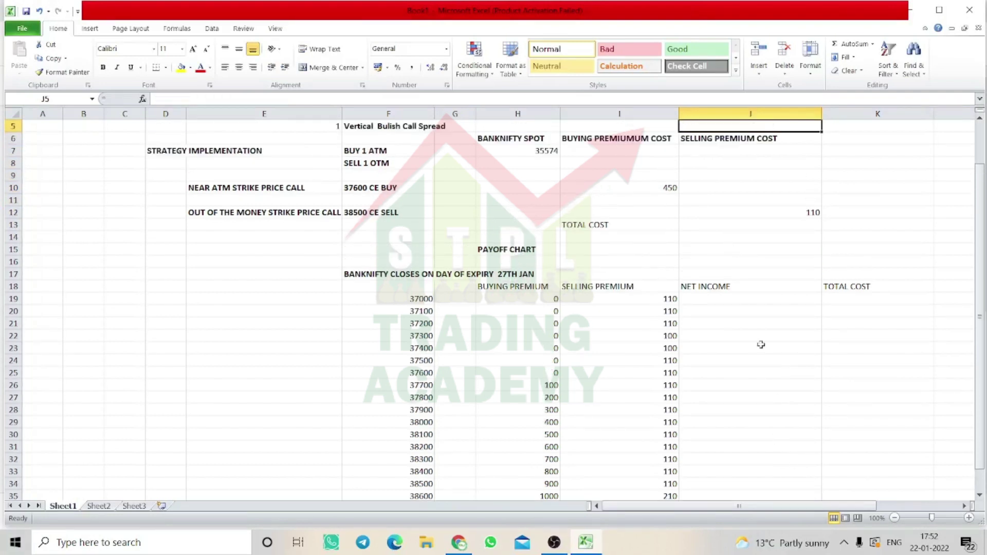
pyautogui.click(754, 301)
pyautogui.write('=(')
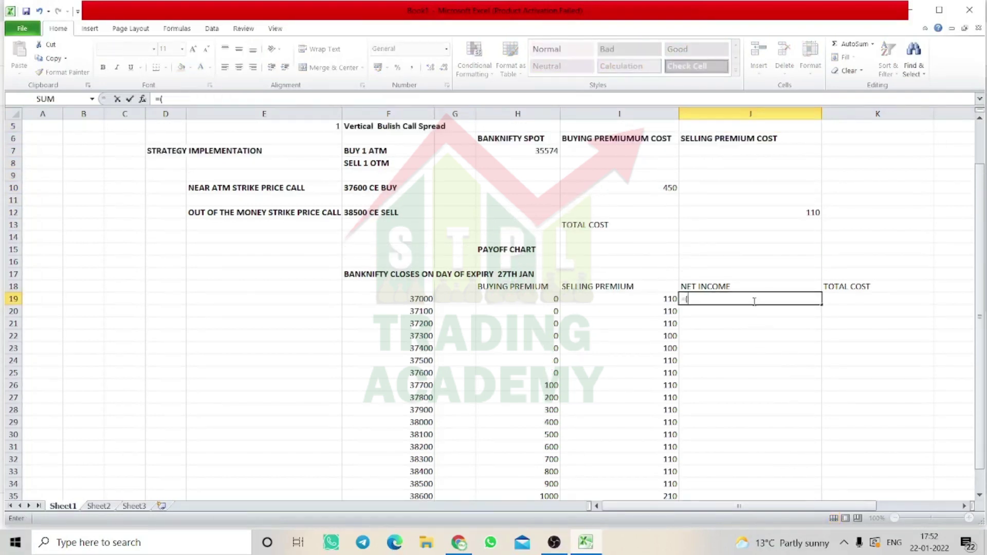
pyautogui.click(670, 189)
pyautogui.write('-')
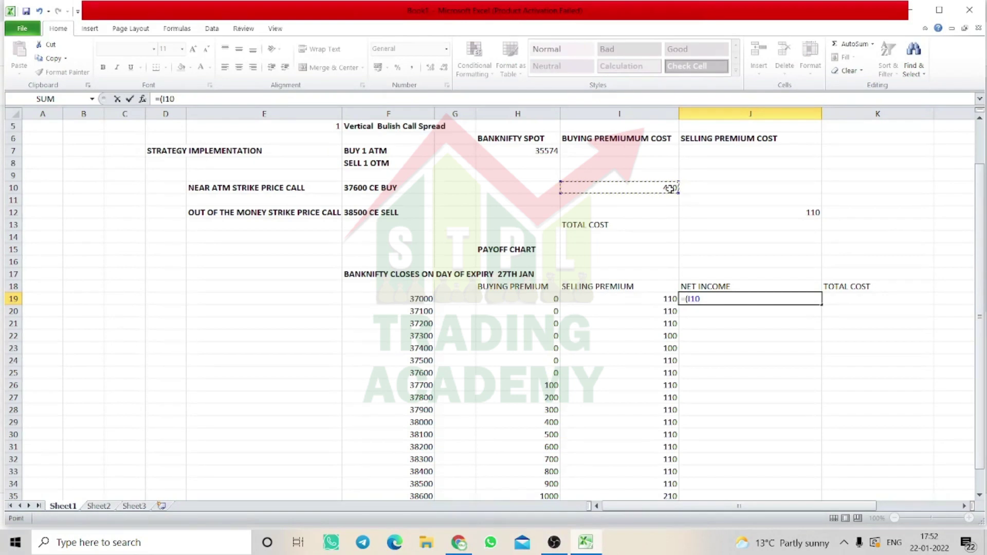
pyautogui.click(761, 212)
pyautogui.write(')')
pyautogui.press('Return')
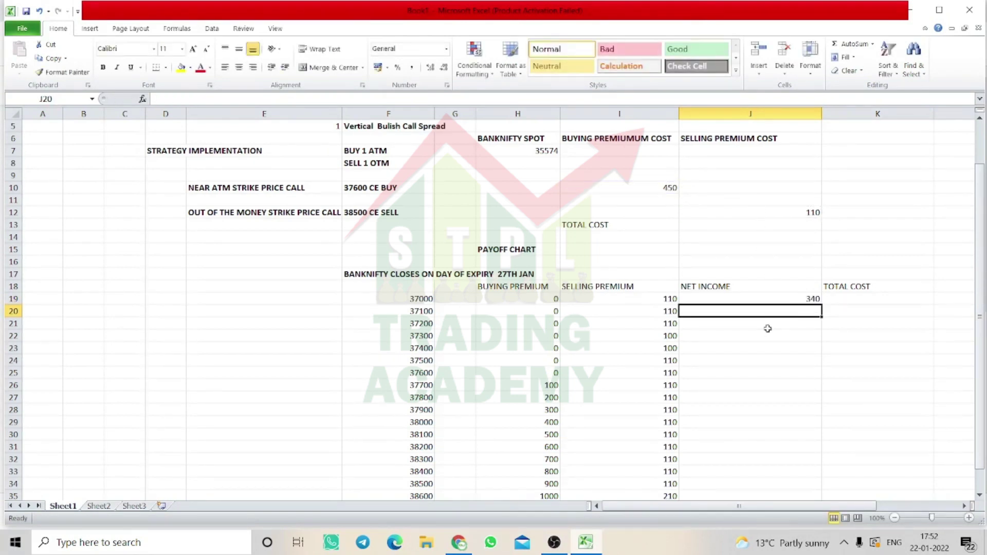
# - Negate the net income formula in J19 to read =-(I10-J12)
pyautogui.doubleClick(771, 302)
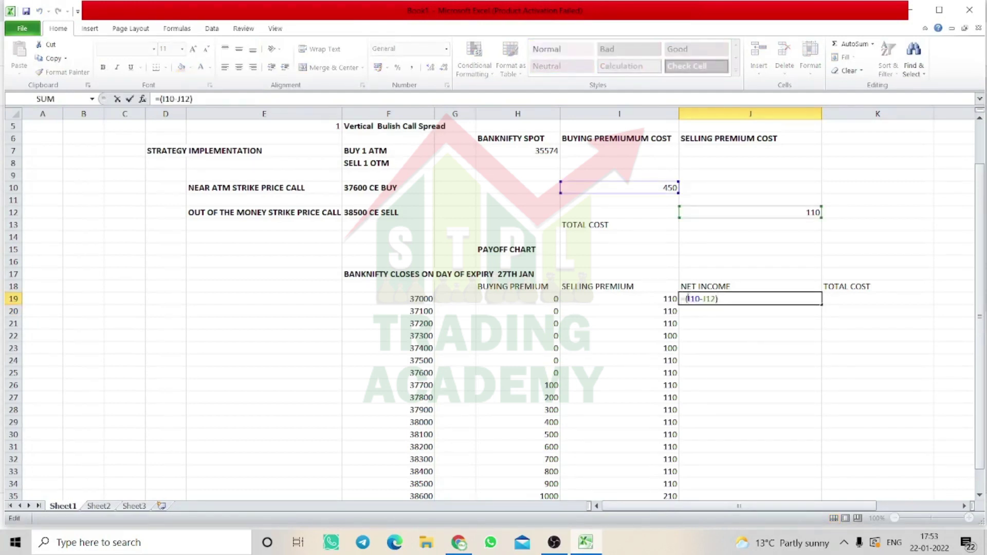
pyautogui.write('-')
pyautogui.hotkey('ctrl', 'Return')
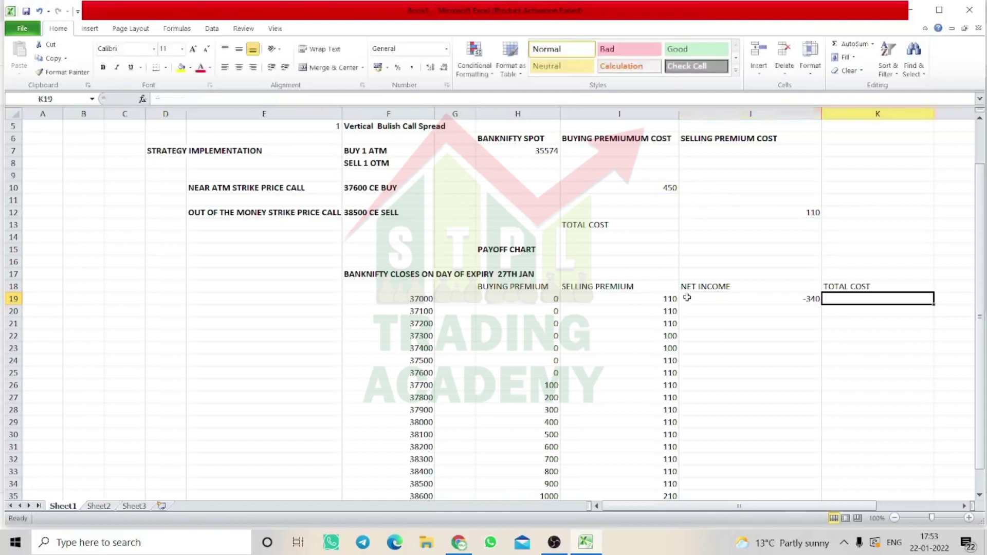
# - Try to copy the net income formula from J19 into J20
pyautogui.hotkey('ctrl', 'c')
pyautogui.click(741, 311)
pyautogui.hotkey('ctrl', 'v')
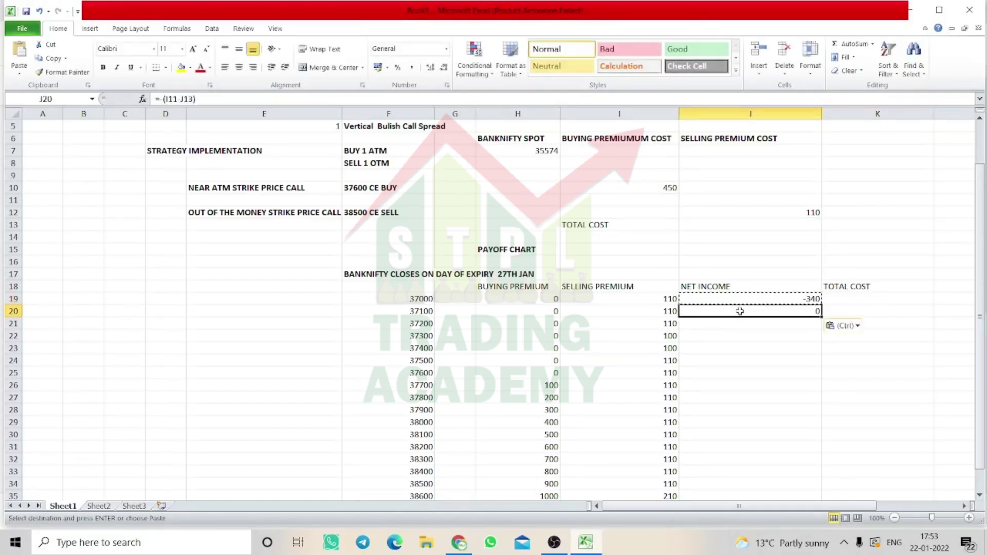
pyautogui.hotkey('ctrl', 'z')
pyautogui.press('Right')
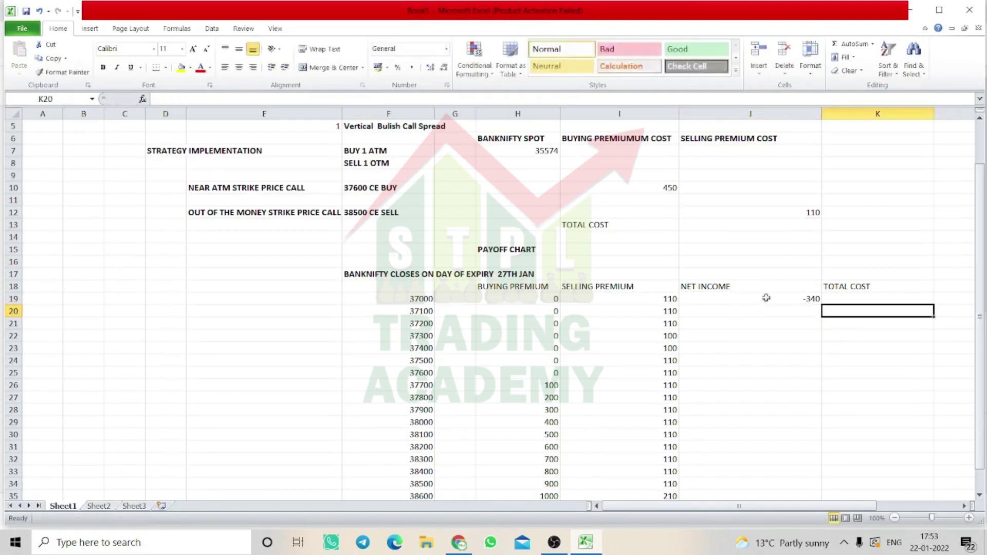
# - Enter a fixed net income of -340 in J20 and J21, for the 37100 and 37200 levels
pyautogui.click(771, 300)
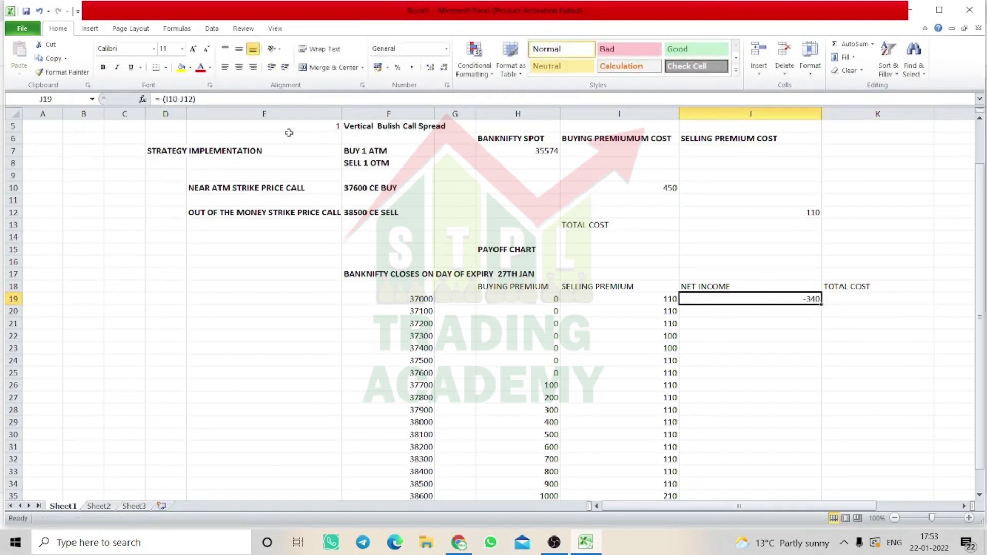
pyautogui.press('Down')
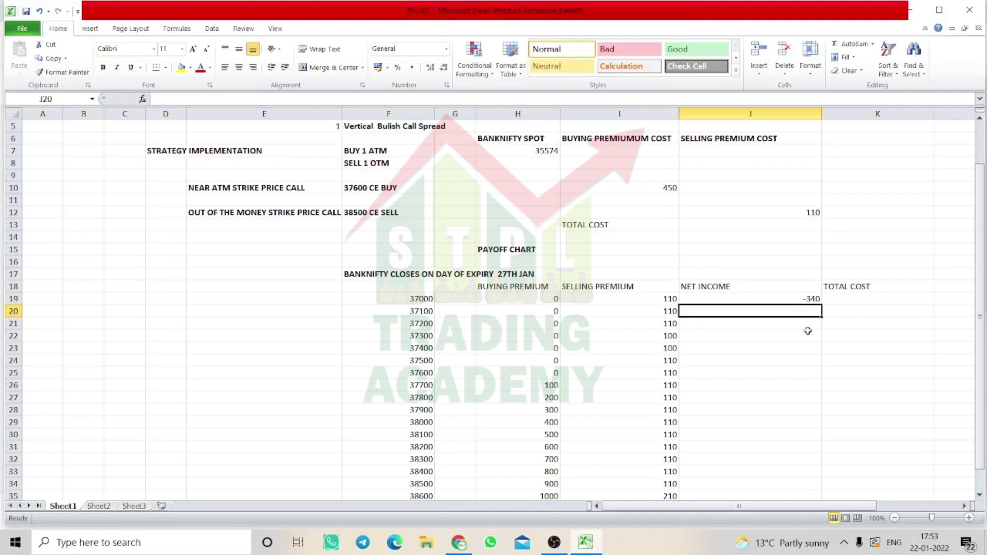
pyautogui.write('-340')
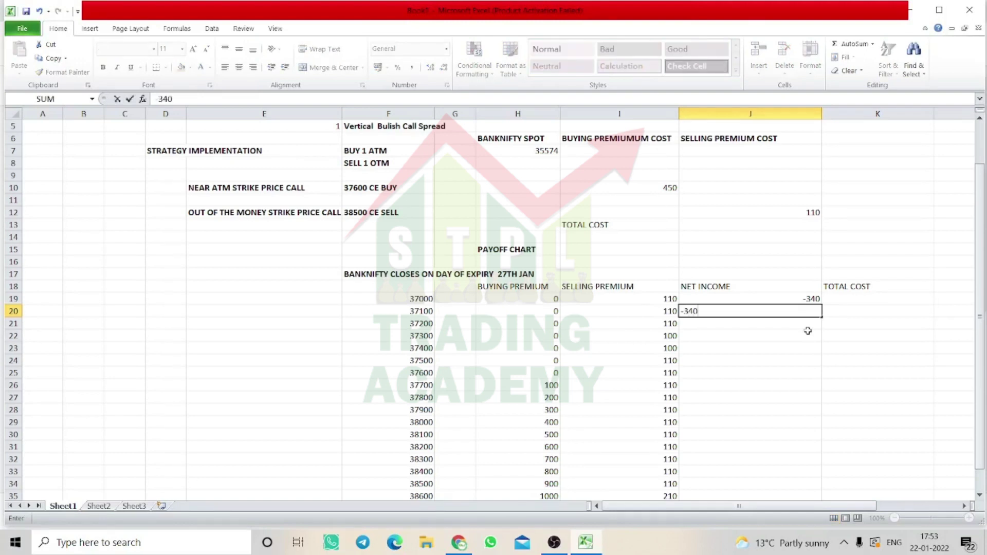
pyautogui.press('Return')
pyautogui.write('-')
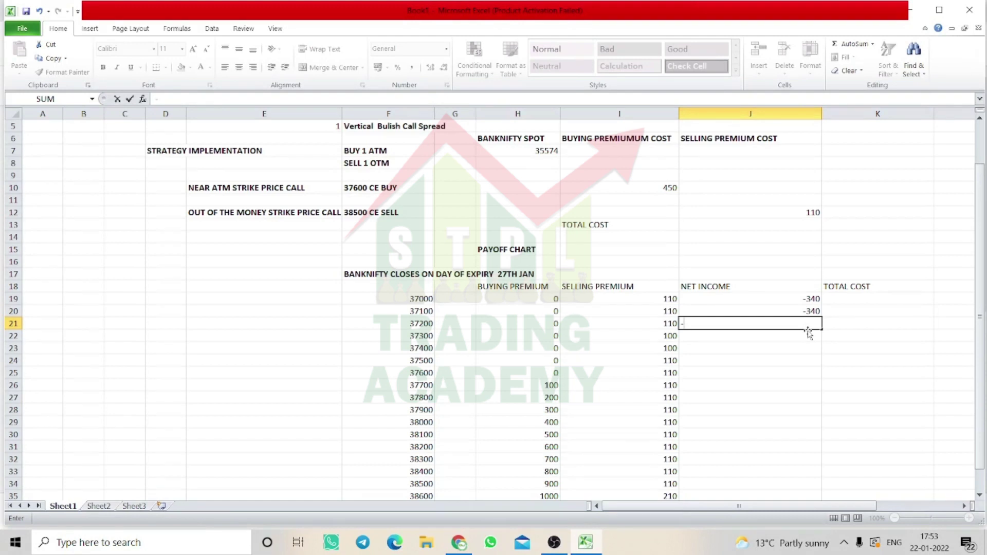
pyautogui.write('340')
pyautogui.press('Return')
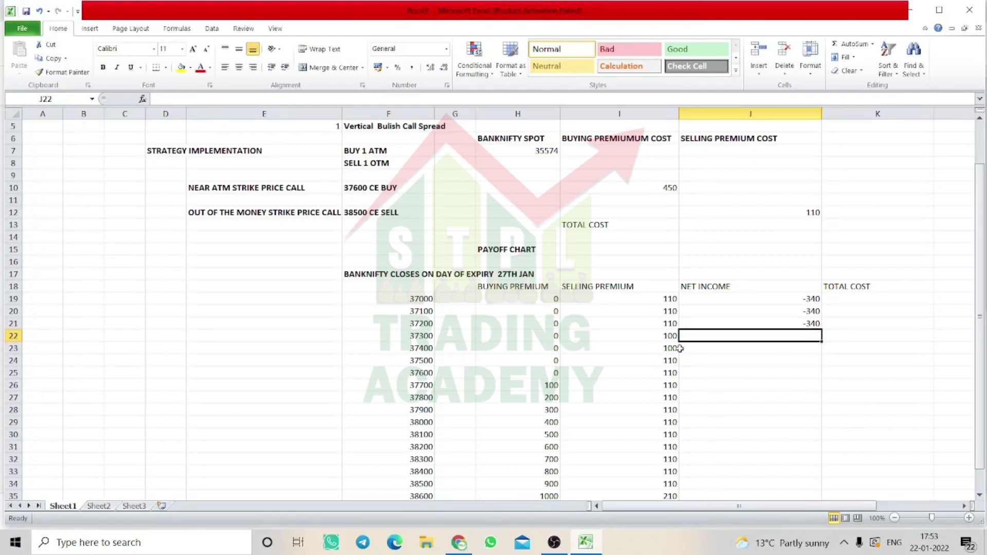
# - Correct the selling premium to 110 in I22 and I23, for the 37300 and 37400 levels
pyautogui.click(672, 335)
pyautogui.write('110')
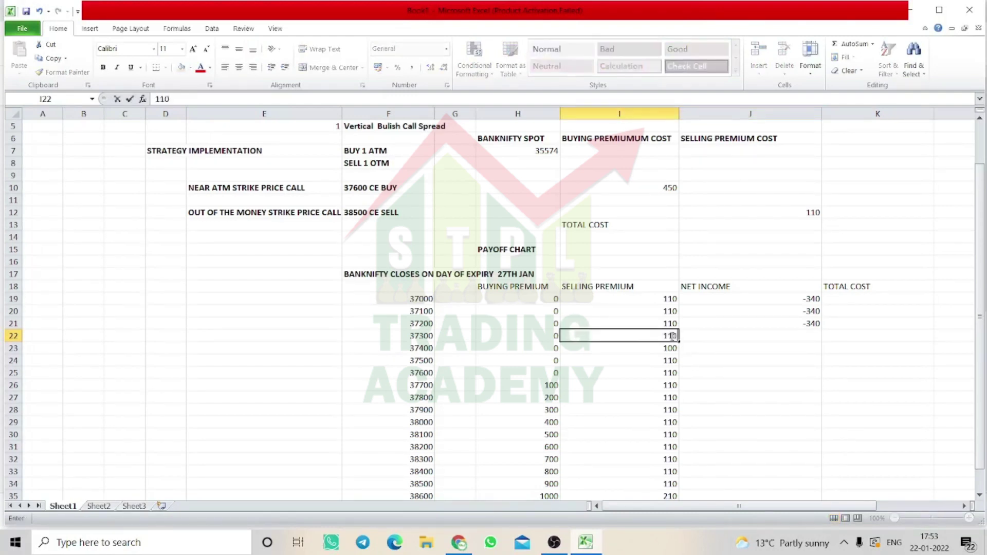
pyautogui.press('Return')
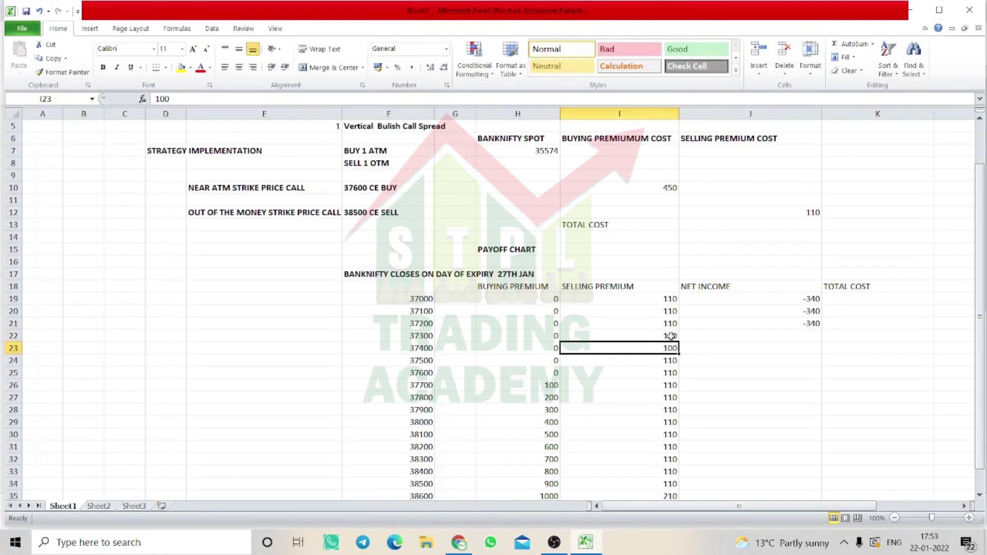
pyautogui.write('110')
pyautogui.press('Tab')
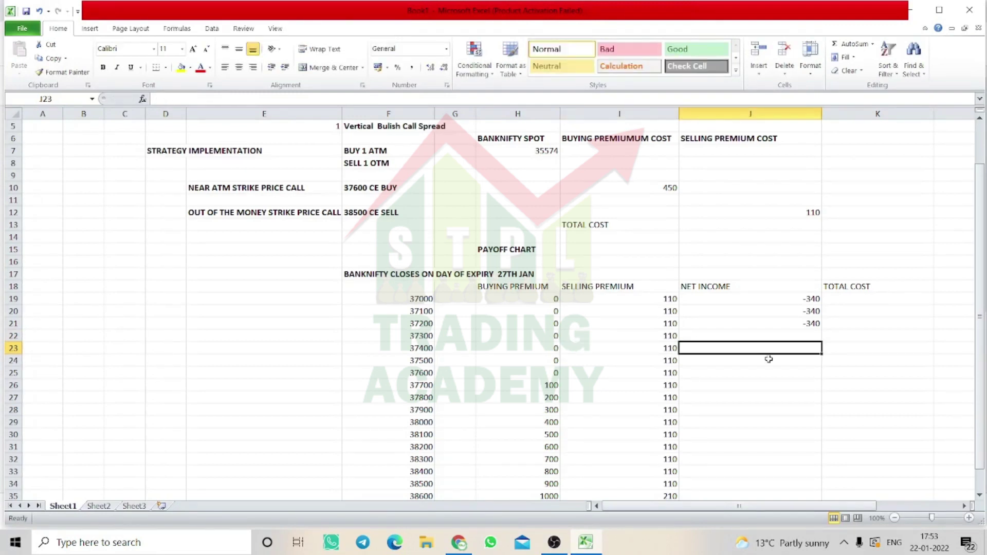
# - Enter a net income of -340 in J22:J25, for the 37300 to 37600 levels
pyautogui.click(798, 332)
pyautogui.write('-340')
pyautogui.press('Return')
pyautogui.write('-3')
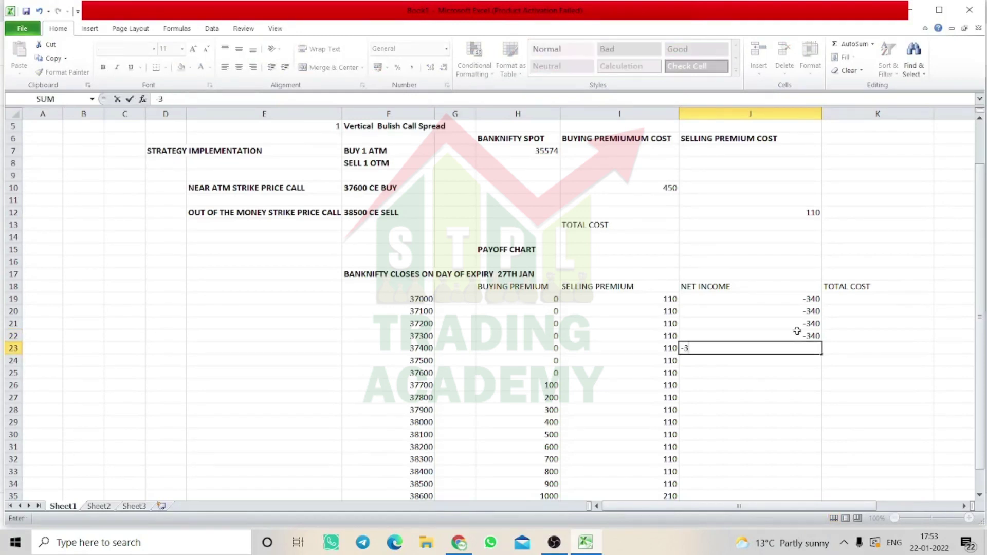
pyautogui.write('40')
pyautogui.press('Return')
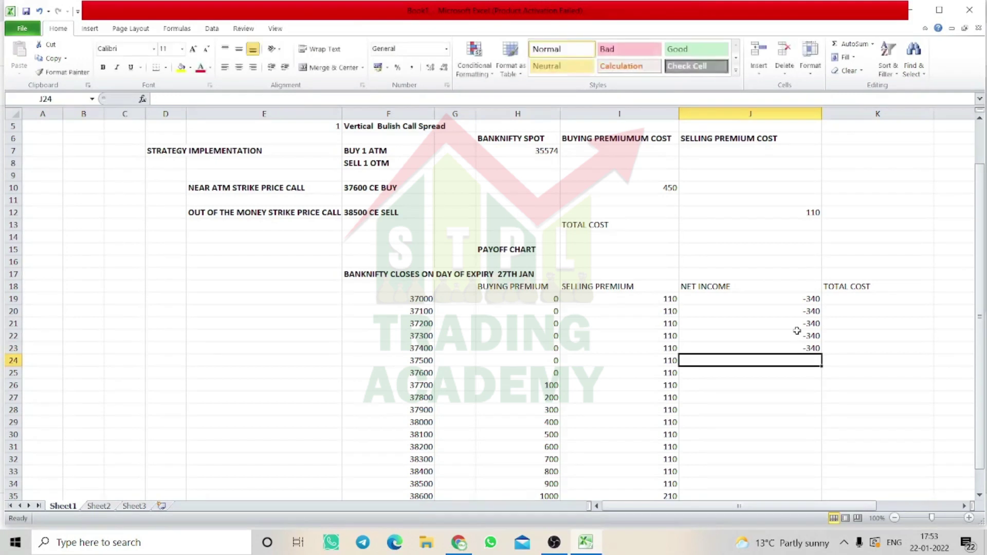
pyautogui.write('-')
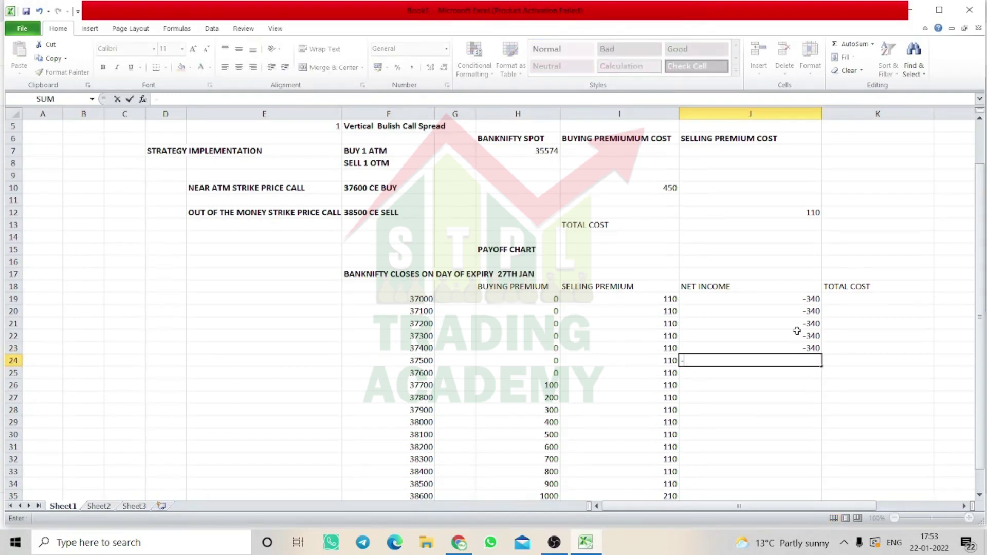
pyautogui.write('-3400')
pyautogui.press('BackSpace')
pyautogui.press('Return')
pyautogui.write('-340')
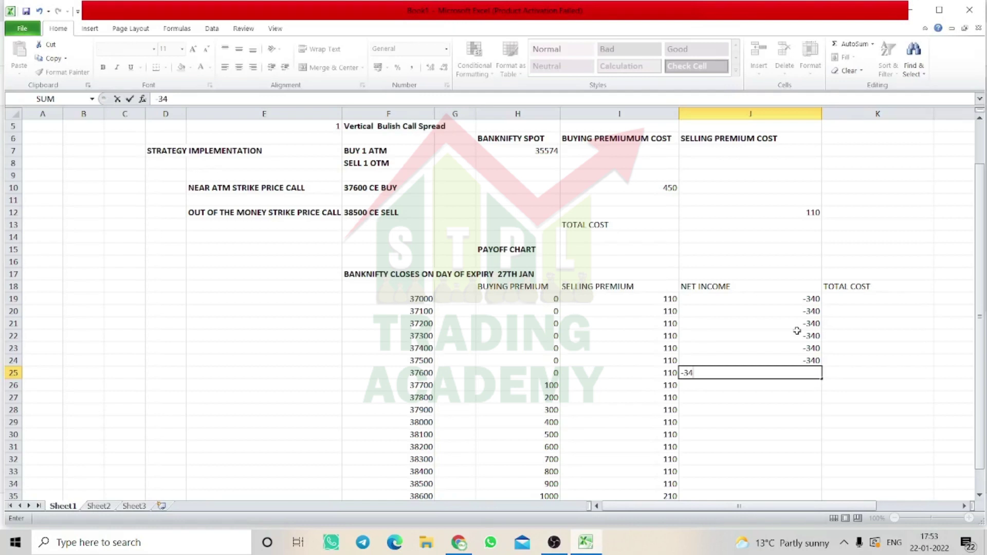
pyautogui.press('Return')
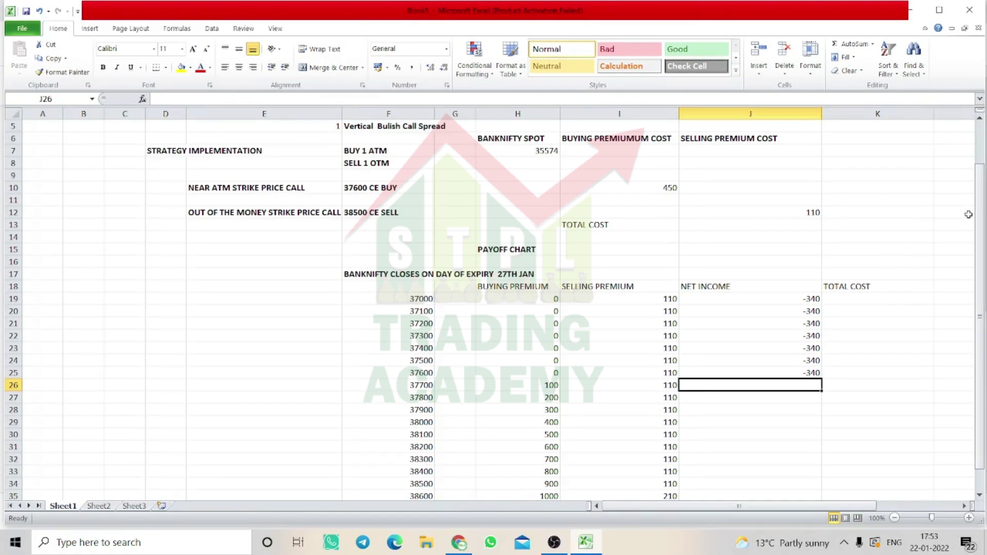
# - Add the note "View Bulish" in H4, below the 100% WORKING STRATEGY heading
pyautogui.moveTo(982, 192); pyautogui.dragTo(983, 173)
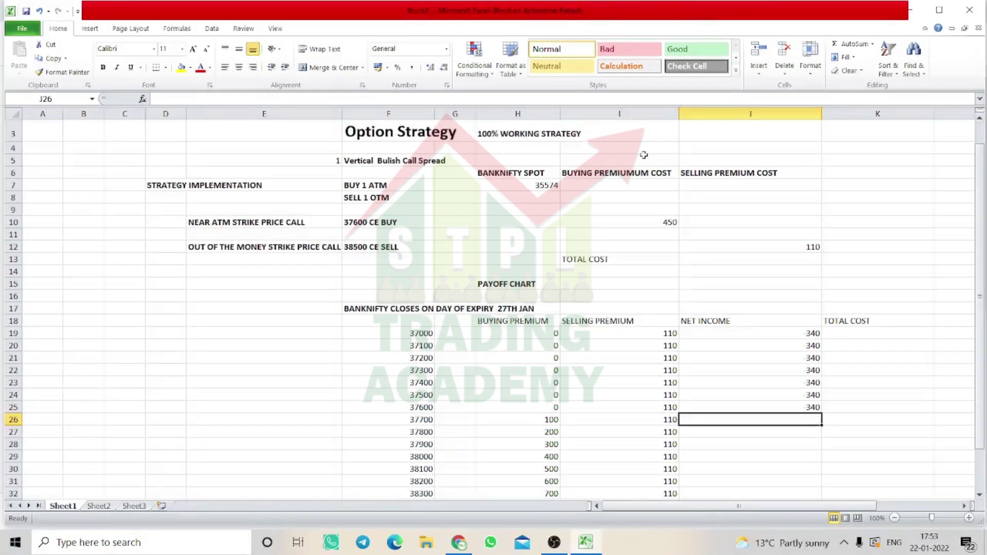
pyautogui.click(503, 152)
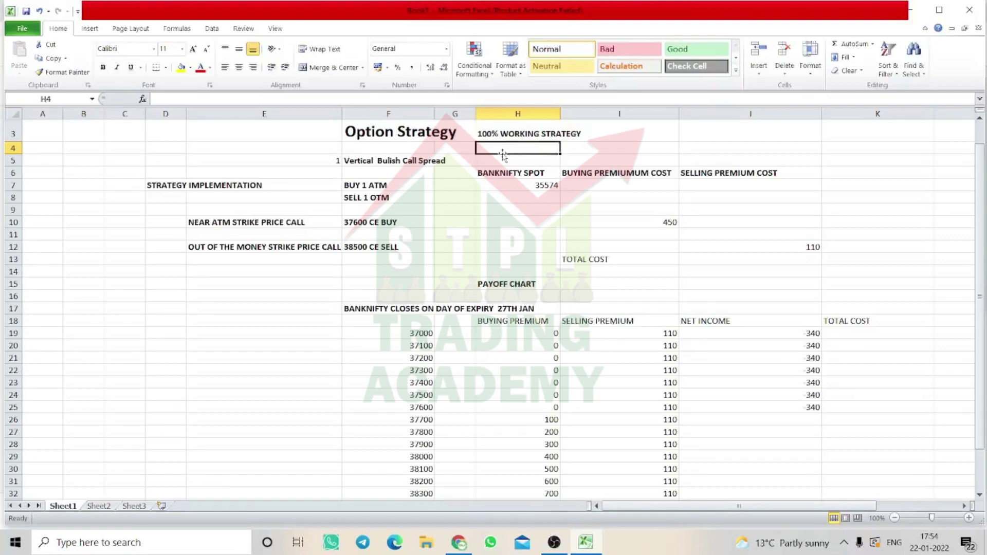
pyautogui.write('Viyt')
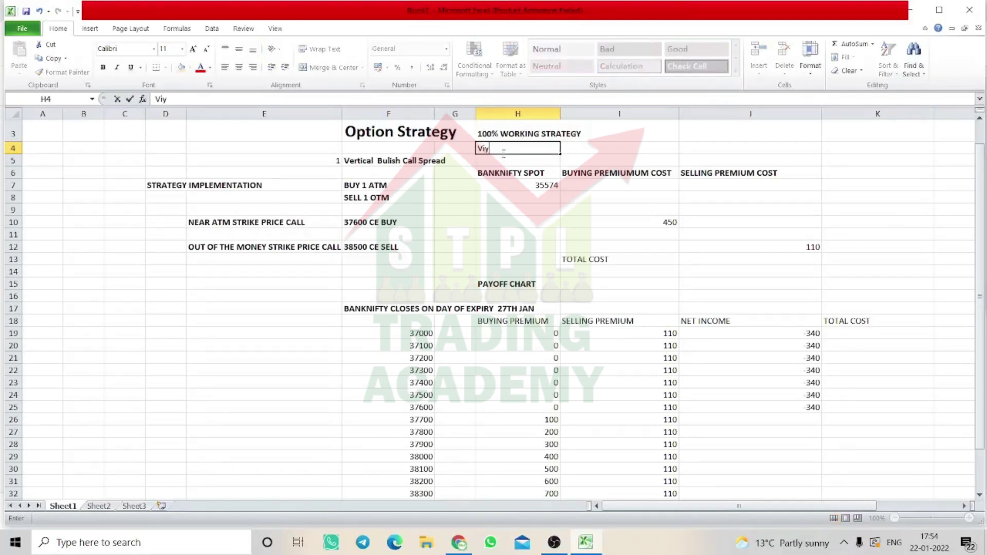
pyautogui.press('BackSpace')
pyautogui.press('BackSpace')
pyautogui.write('ew Bulish')
pyautogui.press('Tab')
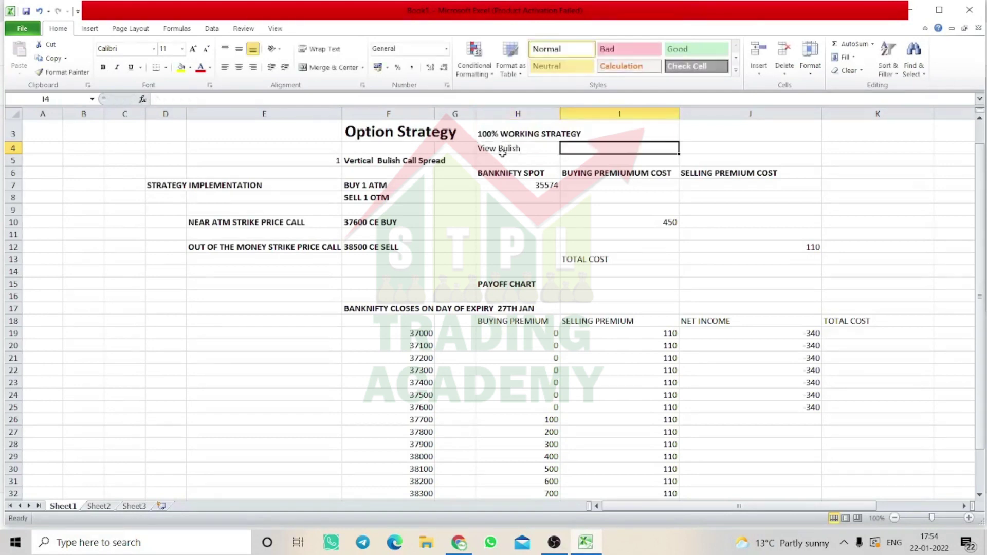
# - Make the "View Bulish" note bold and move it to E9, above NEAR ATM STRIKE PRICE CALL
pyautogui.click(502, 150)
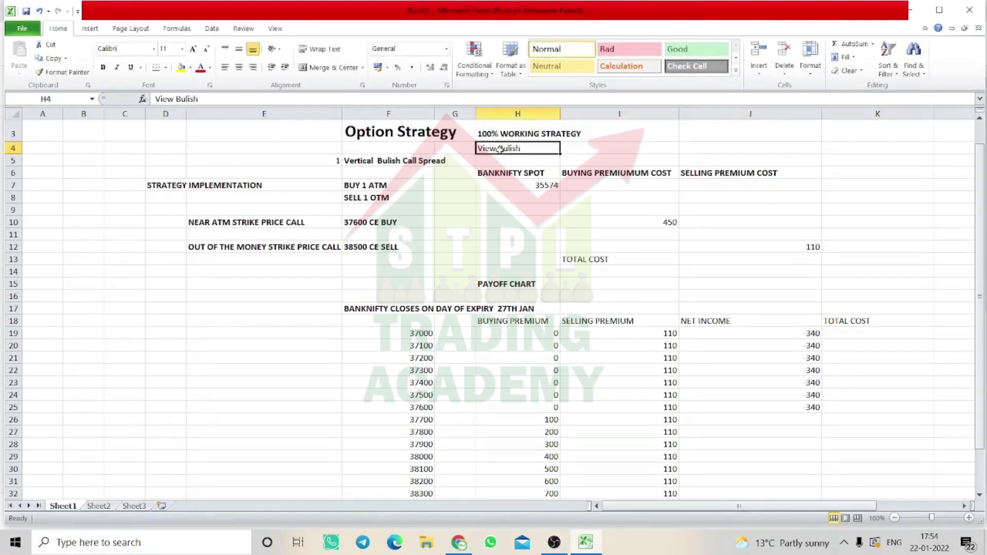
pyautogui.hotkey('ctrl', 'b')
pyautogui.hotkey('ctrl', 'c')
pyautogui.click(222, 209)
pyautogui.hotkey('ctrl', 'v')
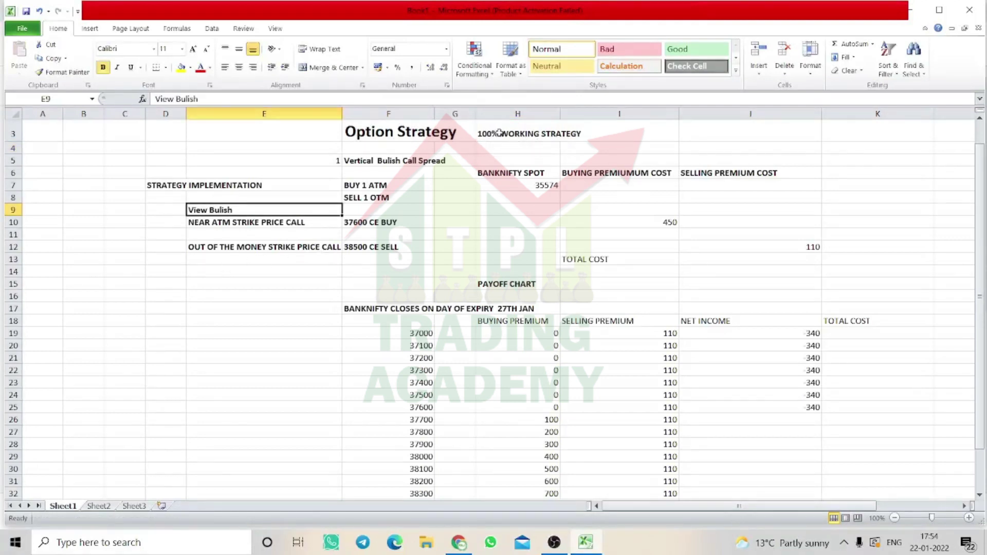
pyautogui.click(231, 296)
pyautogui.click(246, 210)
# - Enter a net income of -240 in J26, for the 37700 level
pyautogui.click(721, 418)
pyautogui.write('=')
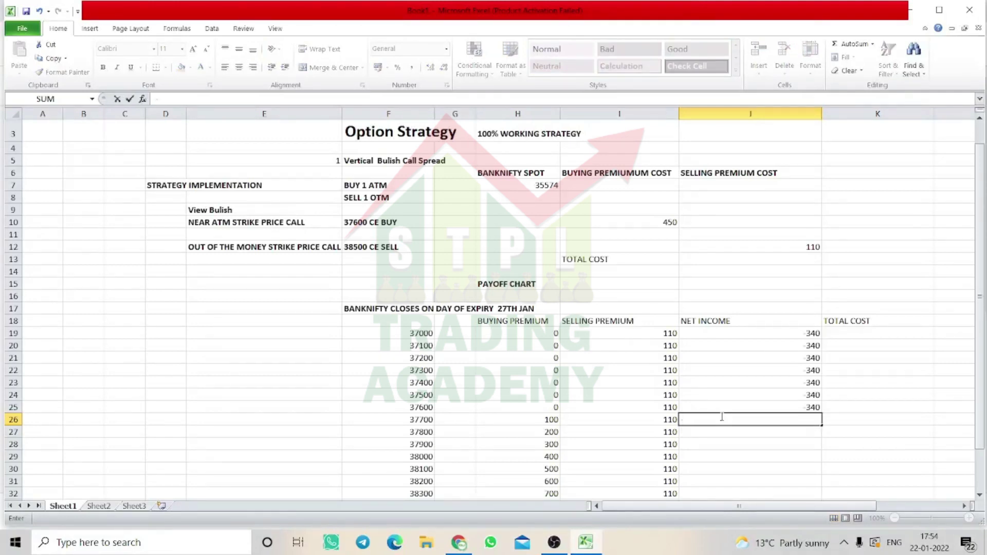
pyautogui.write('240')
pyautogui.press('Return')
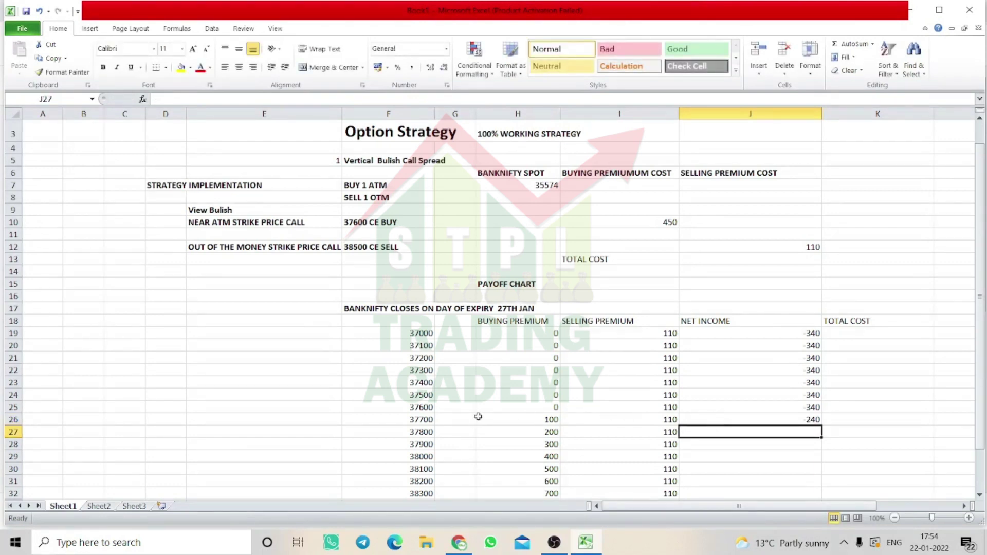
pyautogui.click(416, 419)
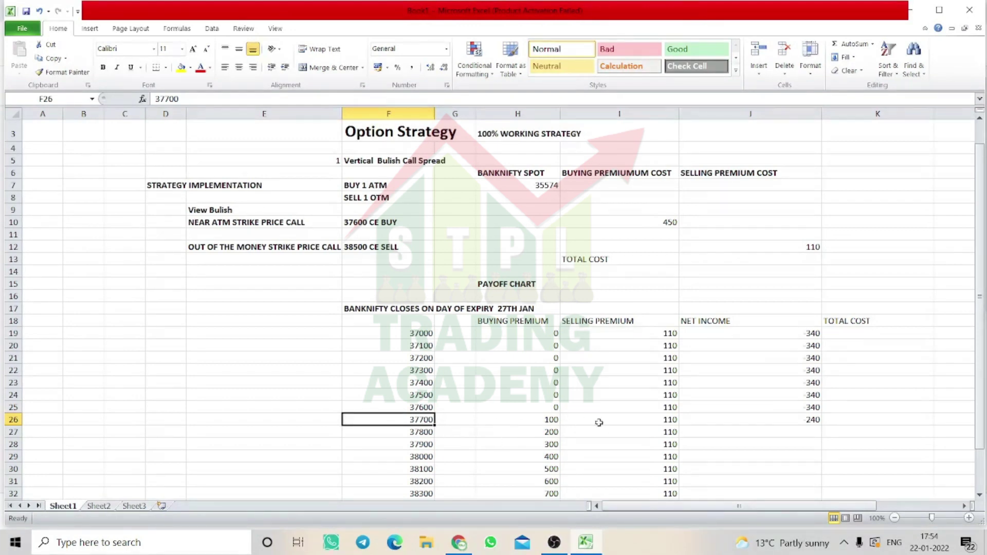
pyautogui.click(671, 422)
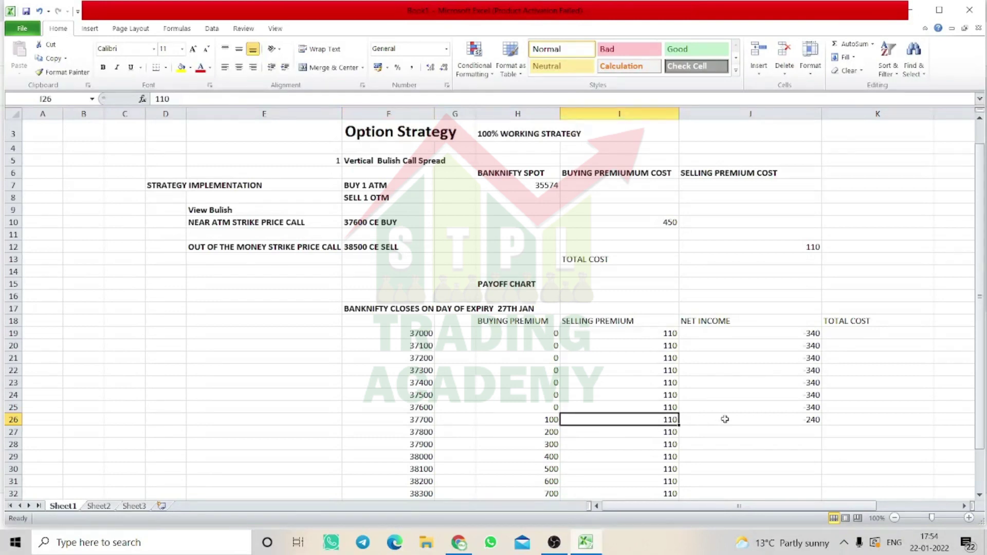
# - Enter net incomes of -140 in J27 and -40 in J28, for the 37800 and 37900 levels
pyautogui.click(779, 429)
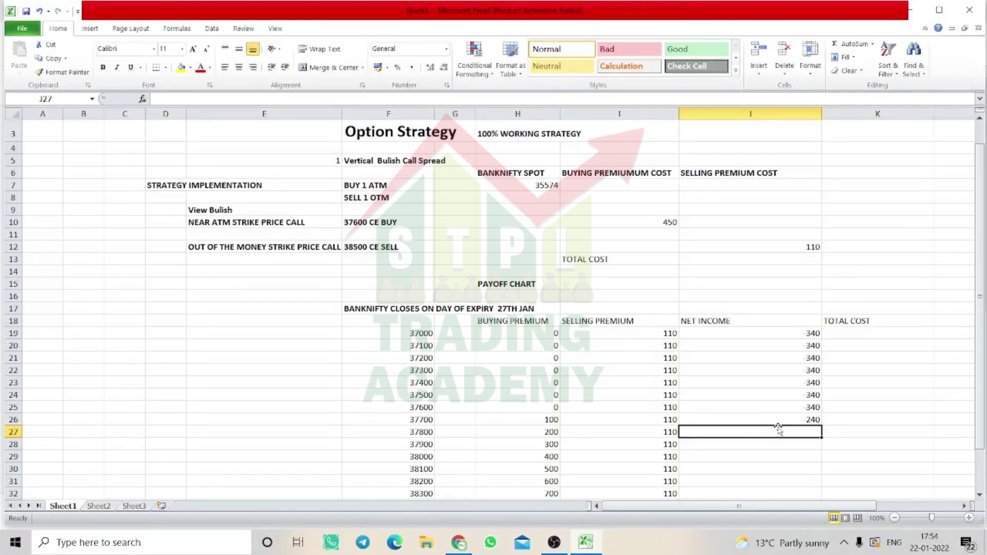
pyautogui.write('=140')
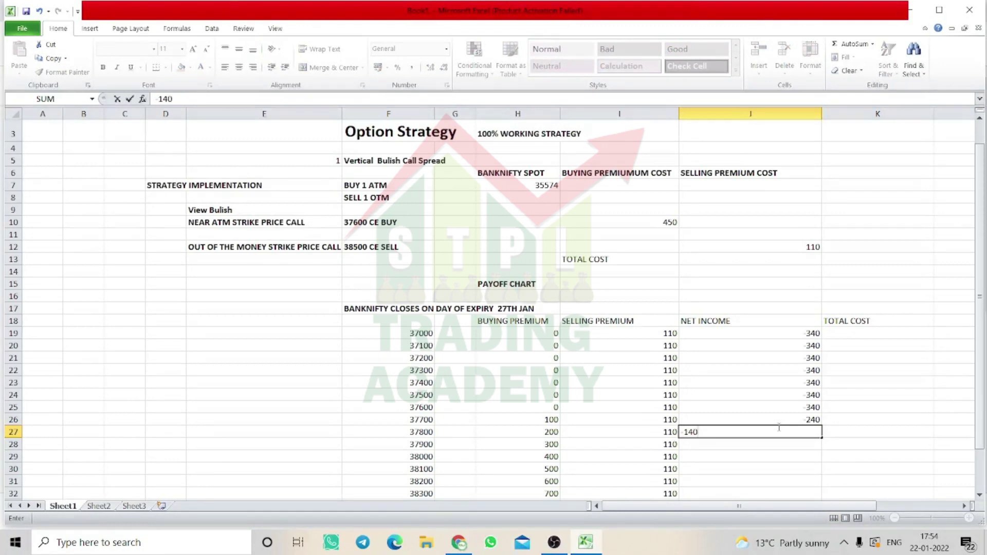
pyautogui.press('Return')
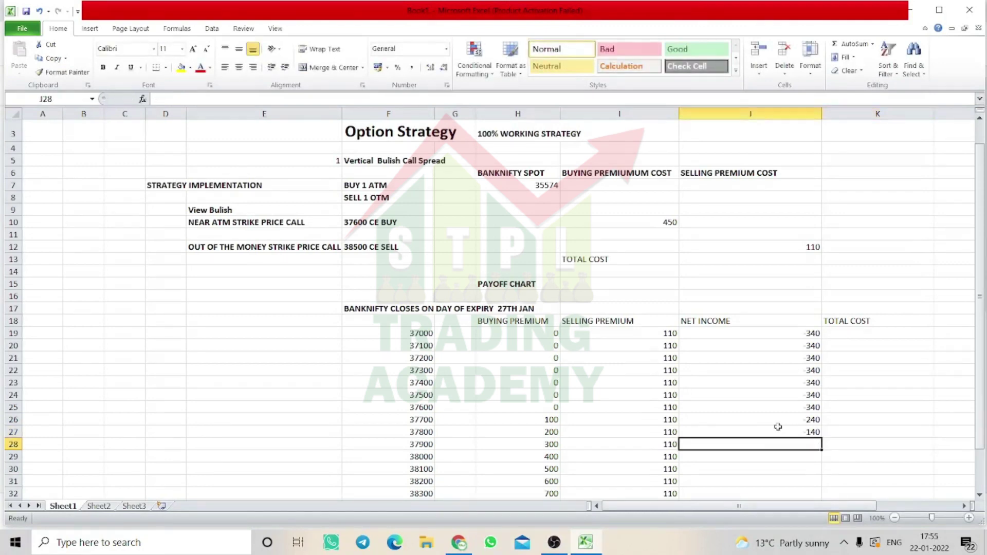
pyautogui.write('-40')
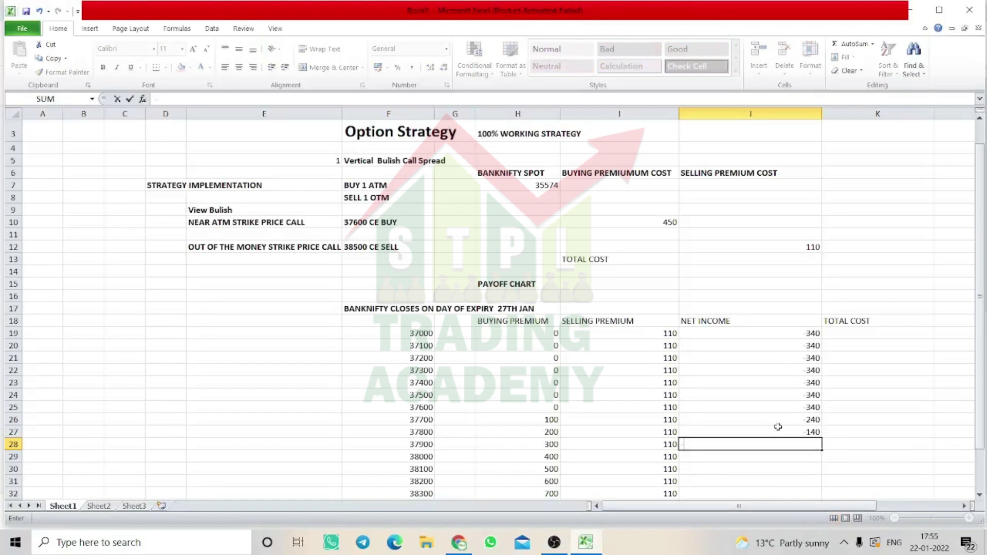
pyautogui.press('Return')
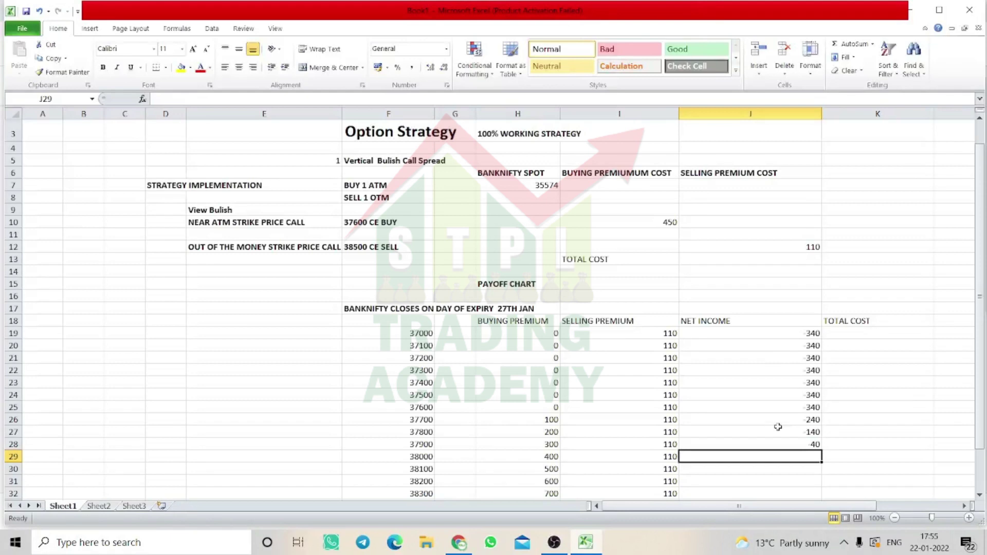
# - Enter net incomes of 60 in J29 and 160 in J30, for the 38000 and 38100 levels
pyautogui.write('=')
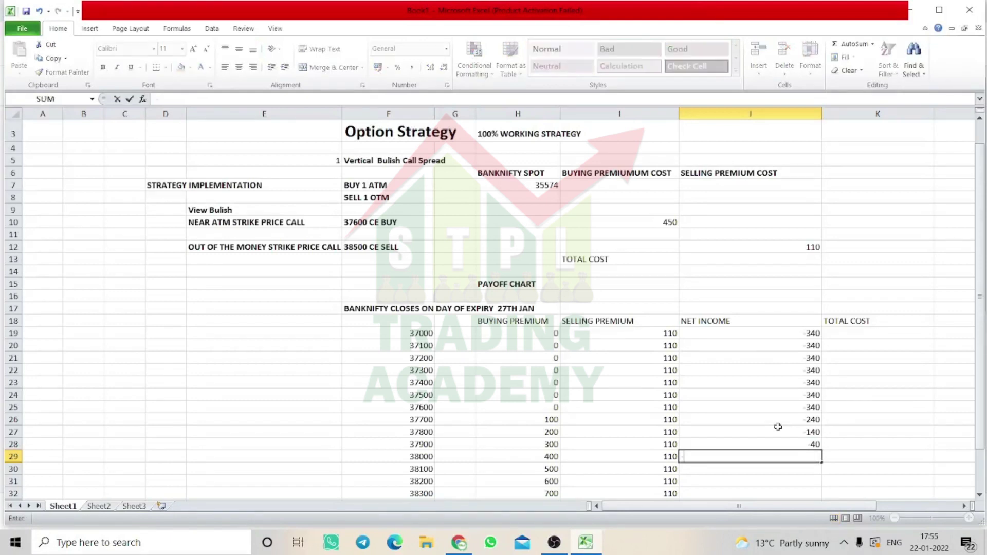
pyautogui.write('60')
pyautogui.press('Return')
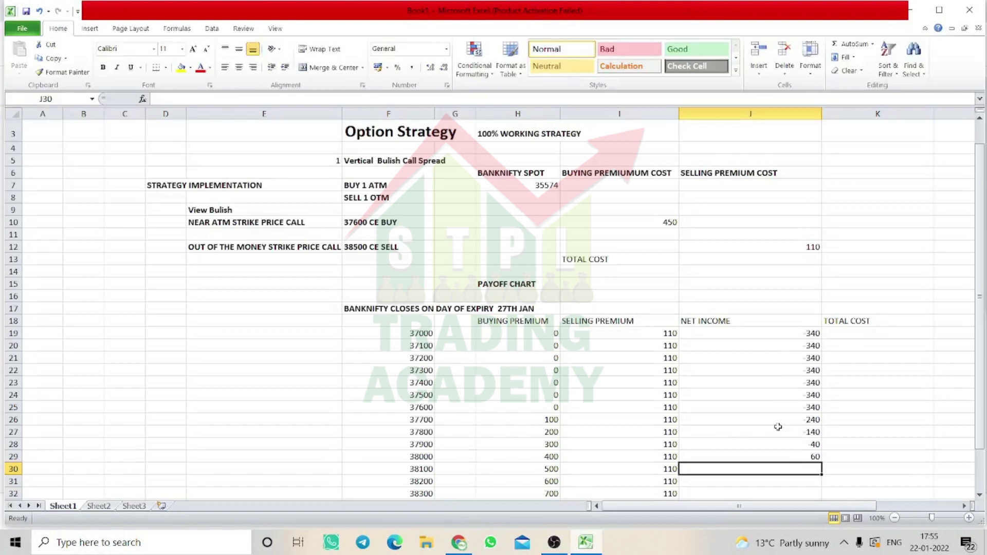
pyautogui.write('160')
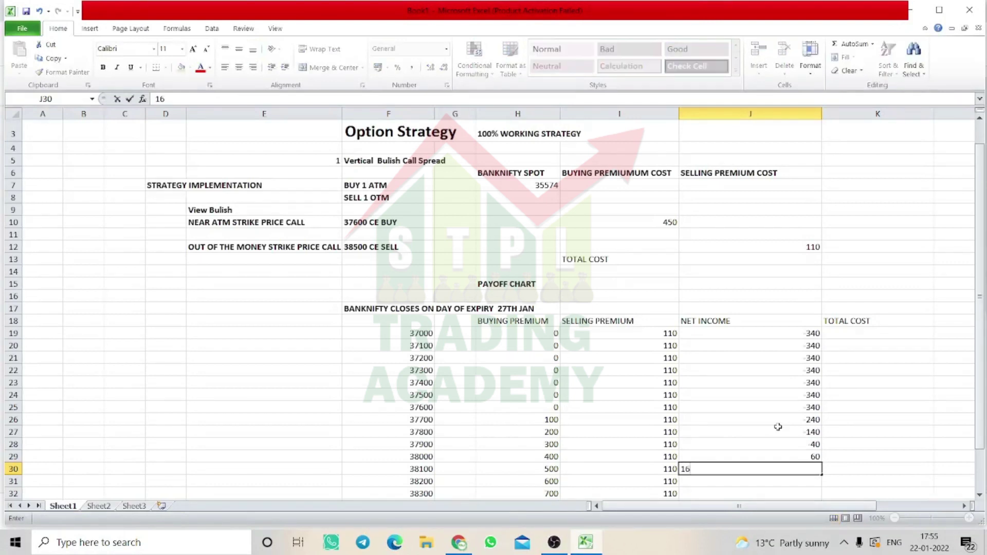
pyautogui.press('Return')
pyautogui.press('Down')
pyautogui.press('Down')
pyautogui.press('Down')
pyautogui.press('Down')
pyautogui.press('Up')
pyautogui.press('Up')
pyautogui.press('Up')
pyautogui.press('Up')
# - Enter net incomes of 260, 360, 460 and 560 in J31:J34, for the 38200 to 38500 levels
pyautogui.write('260')
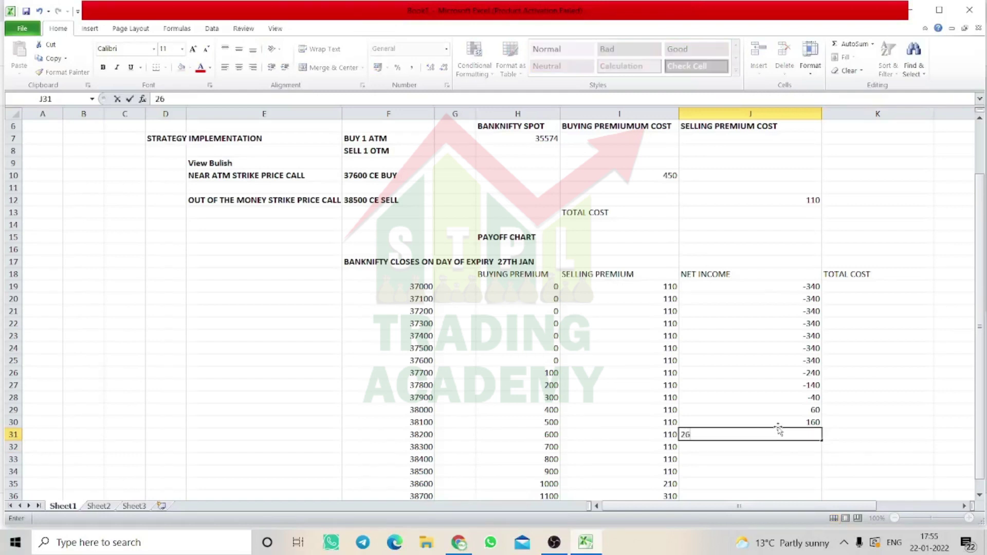
pyautogui.press('Return')
pyautogui.write('360')
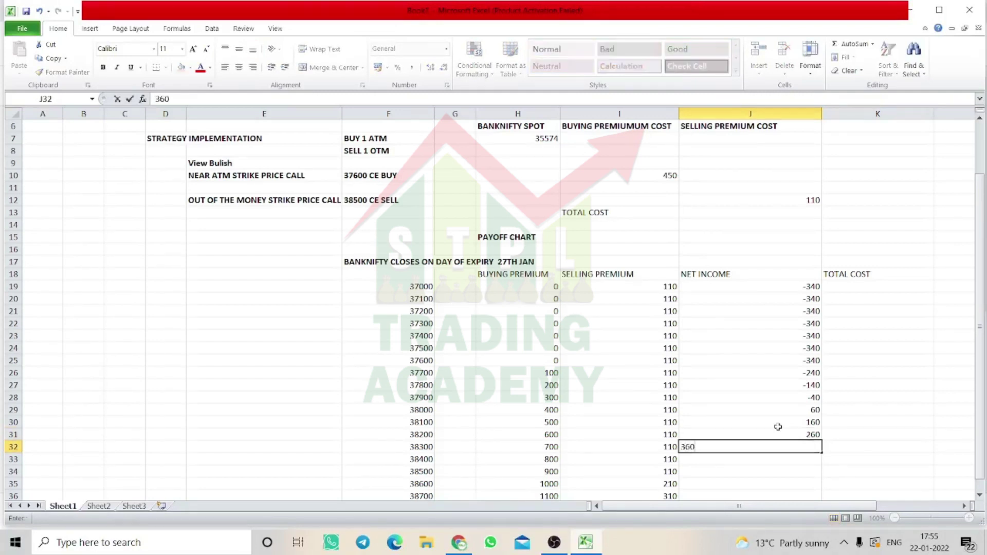
pyautogui.press('Tab')
pyautogui.press('Return')
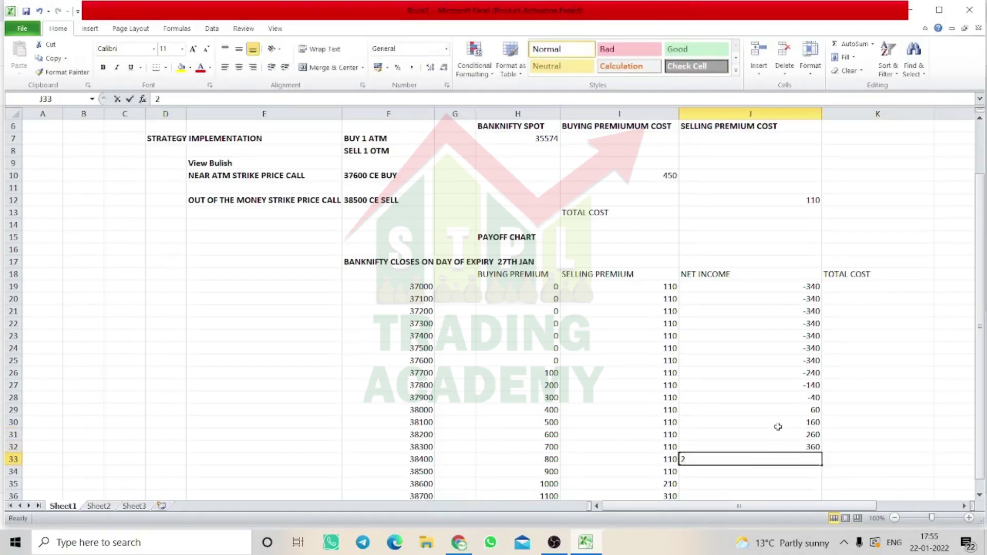
pyautogui.write('460')
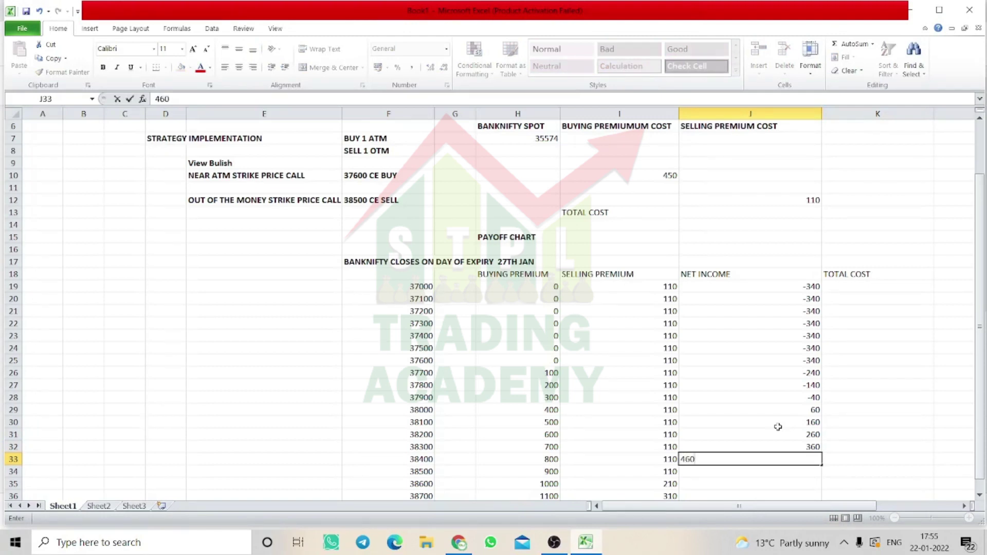
pyautogui.press('Return')
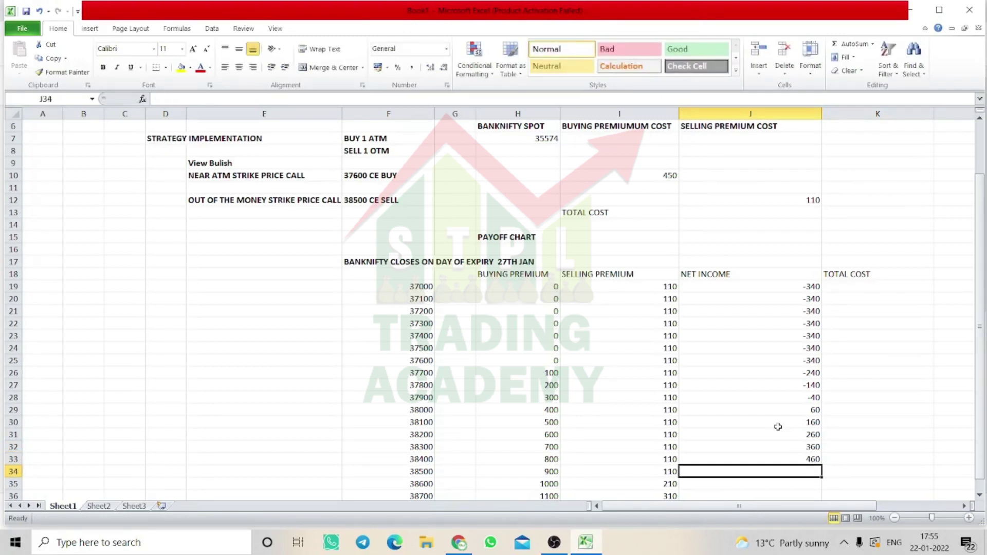
pyautogui.write('560')
pyautogui.press('Return')
# - Examine the 38500 and 38600 rows, comparing their expiry level, buying premium, selling premium and net income cells
pyautogui.press('Up')
pyautogui.press('Left')
pyautogui.press('Left')
pyautogui.press('Left')
pyautogui.press('Left')
pyautogui.press('Right')
pyautogui.press('Right')
pyautogui.press('Right')
pyautogui.press('Right')
pyautogui.press('Right')
pyautogui.press('Left')
pyautogui.press('Left')
pyautogui.press('Left')
pyautogui.press('Left')
pyautogui.press('Left')
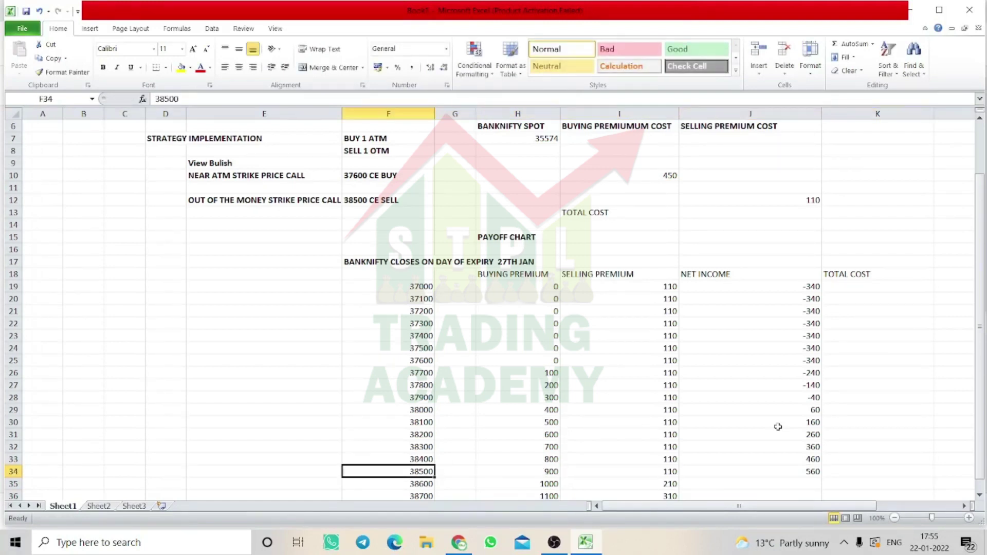
pyautogui.press('Right')
pyautogui.press('Right')
pyautogui.press('Right')
pyautogui.press('Right')
pyautogui.press('Right')
pyautogui.press('Down')
pyautogui.press('Left')
pyautogui.press('Left')
pyautogui.press('Left')
pyautogui.press('Left')
pyautogui.press('Right')
pyautogui.press('Right')
pyautogui.press('Right')
pyautogui.press('Right')
pyautogui.press('Left')
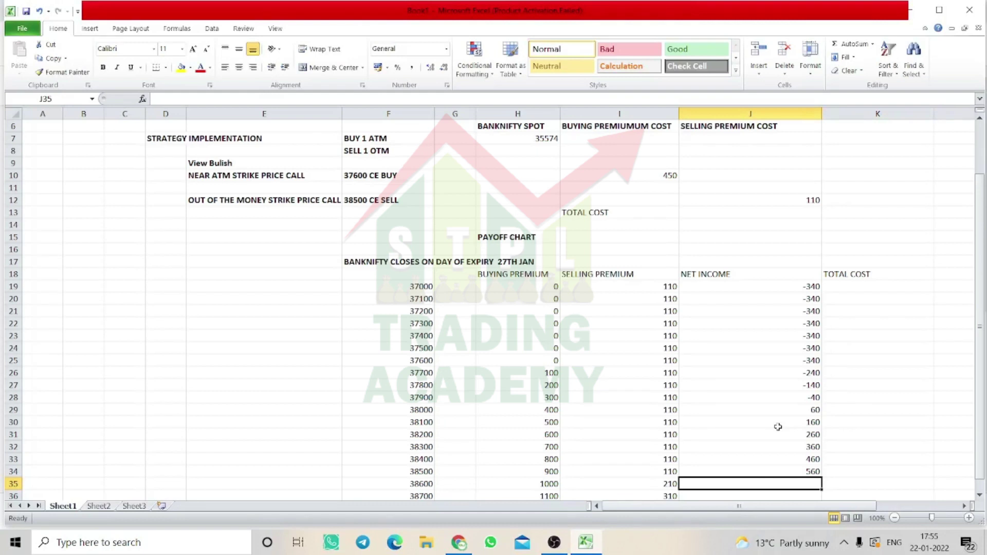
# - For the 38600 level, set the selling premium in I35 to 100 and the net income in J35 to 450
pyautogui.press('Left')
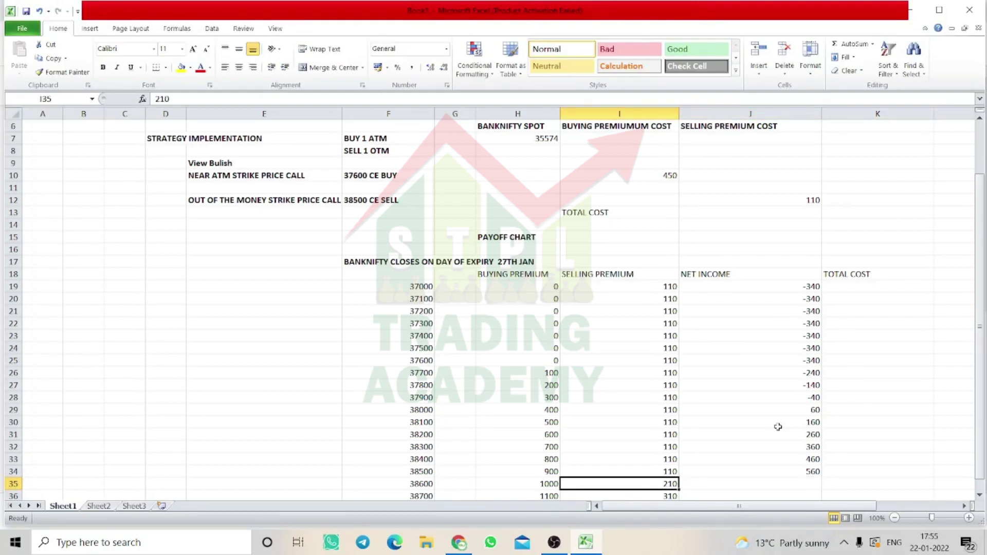
pyautogui.write('100')
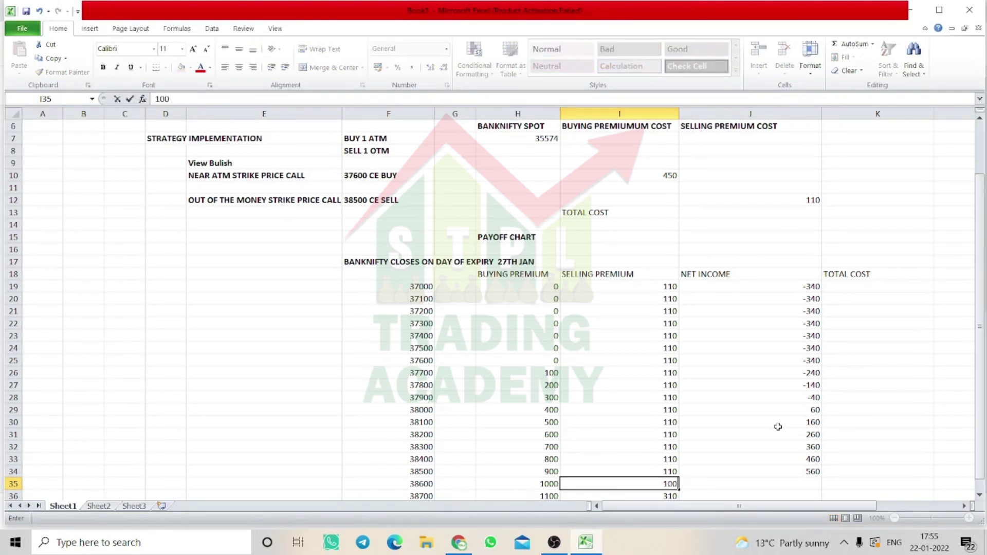
pyautogui.press('Right')
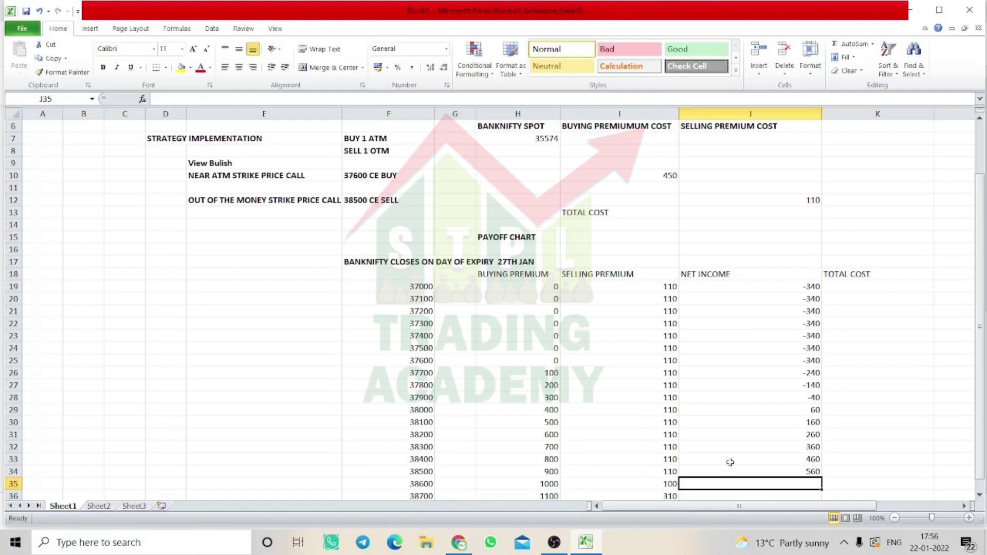
pyautogui.write('450')
pyautogui.press('Return')
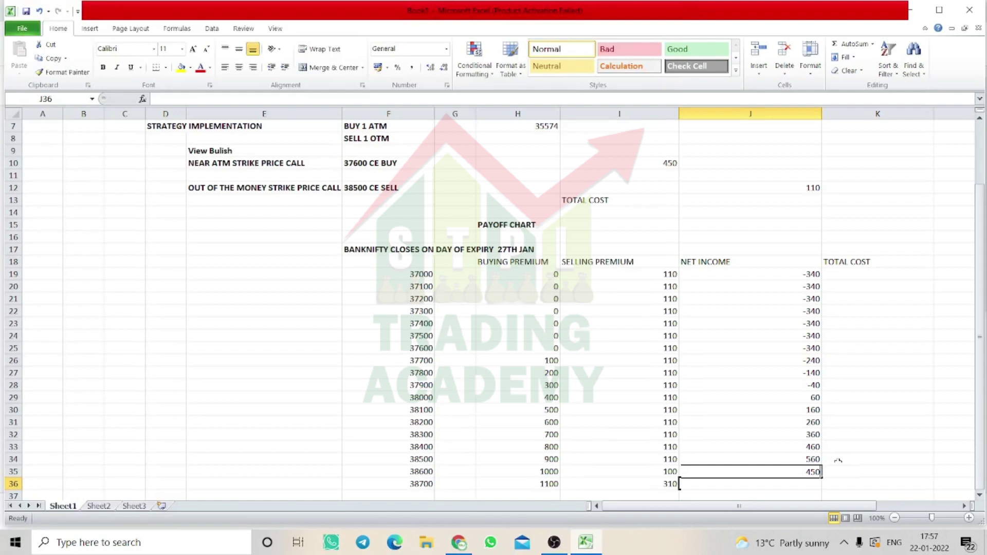
# - For the 38700 level, set the selling premium in I36 to 200 and the net income in J36 to 450
pyautogui.press('Left')
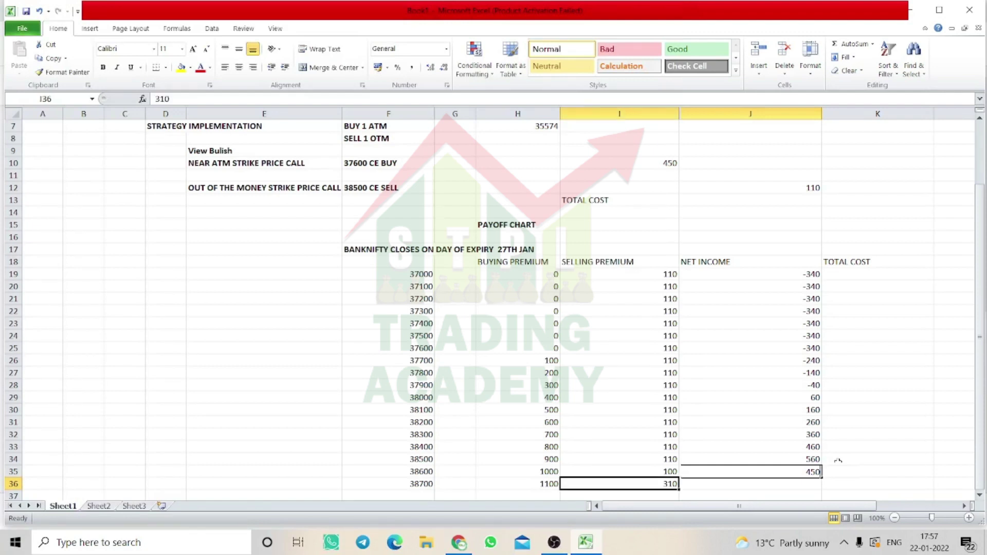
pyautogui.write('200')
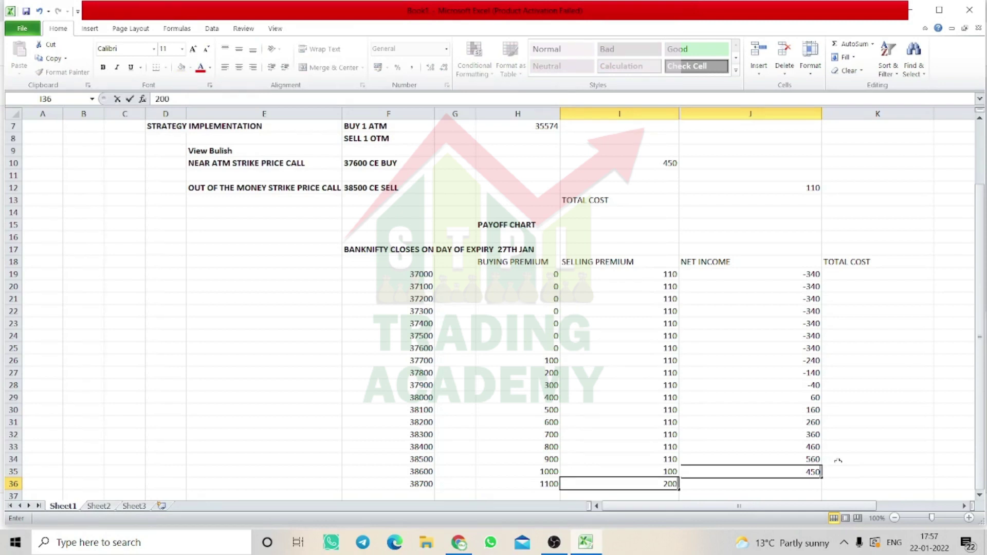
pyautogui.press('Right')
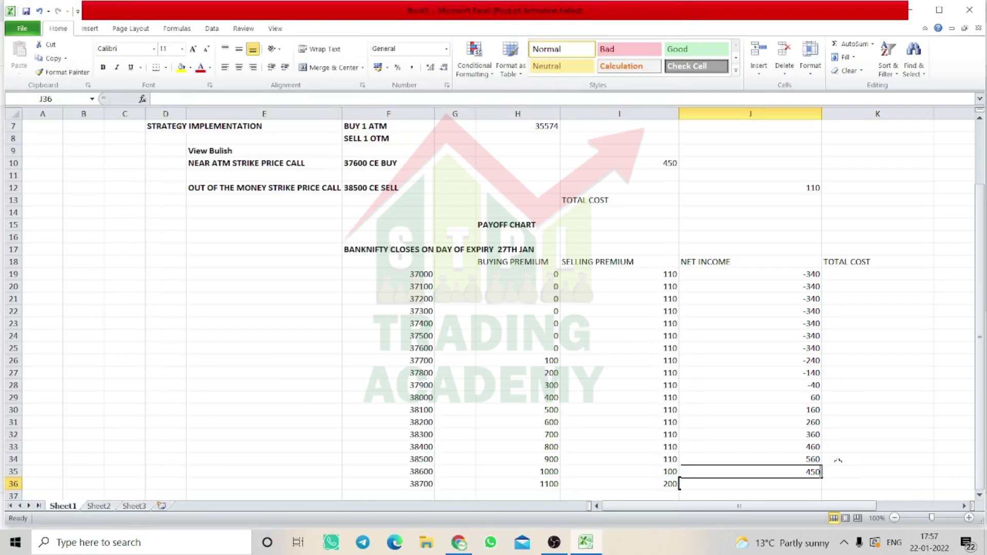
pyautogui.write('660')
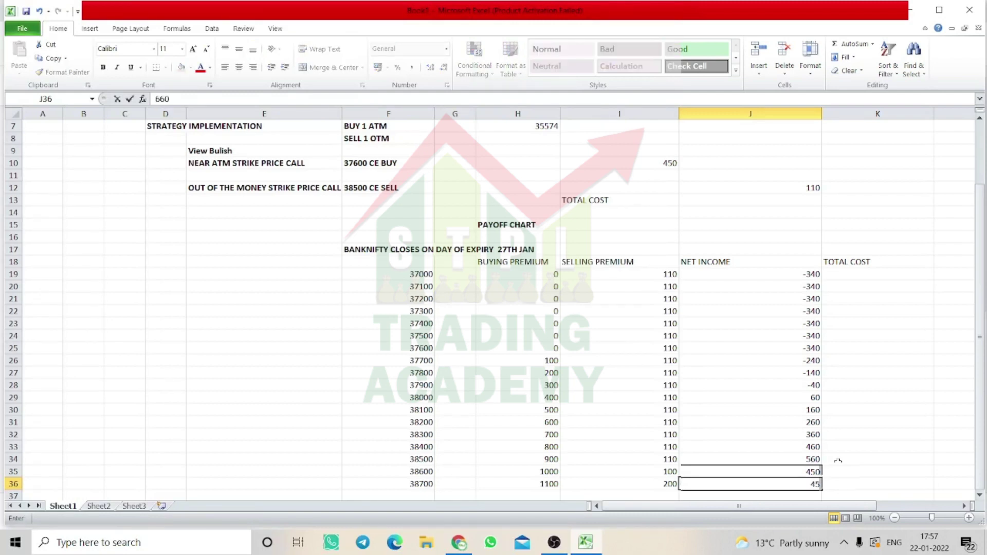
pyautogui.press('Return')
# - Add a 38800 level in row 37 with a buying premium of 1200, a selling premium of 300 and a net income of 450
pyautogui.press('Left')
pyautogui.press('Left')
pyautogui.press('Left')
pyautogui.press('Left')
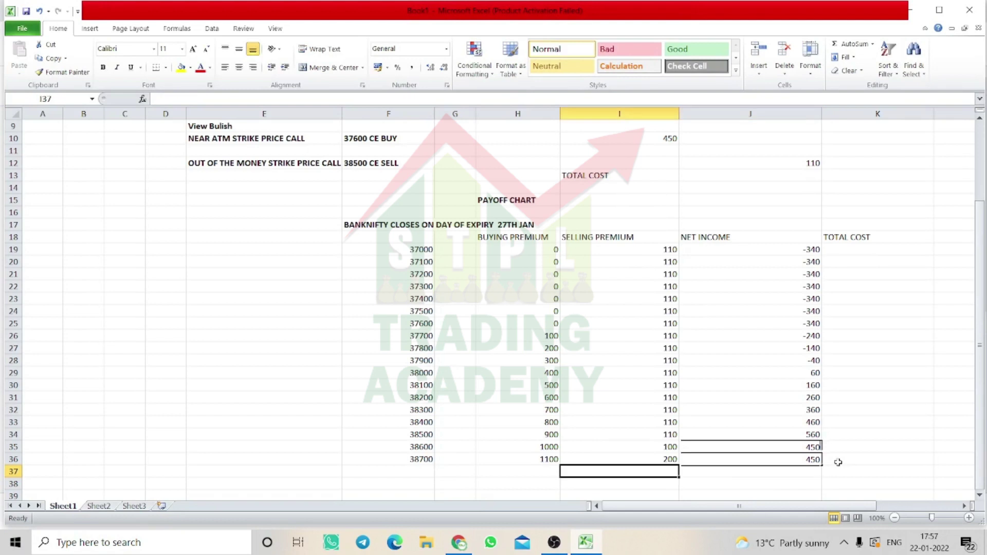
pyautogui.write('38')
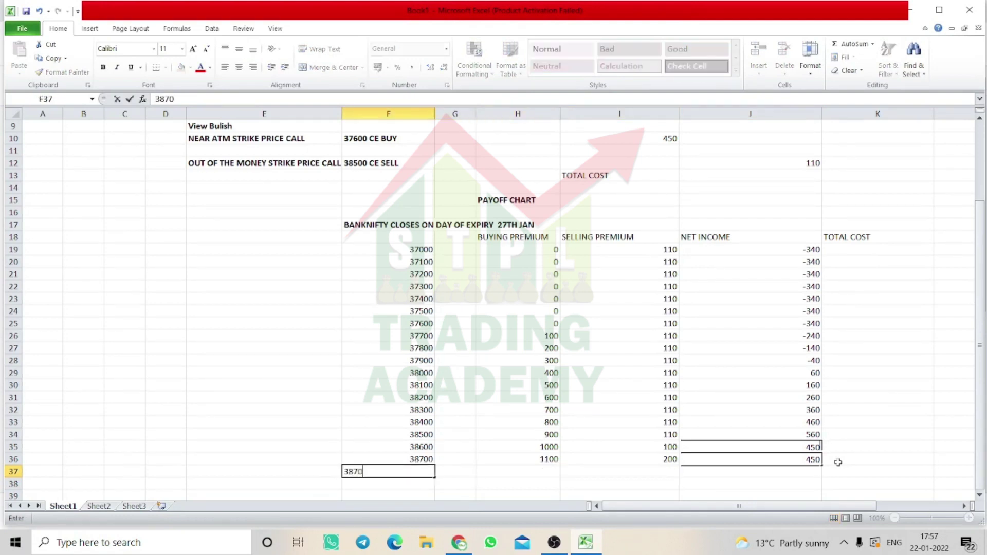
pyautogui.write('800')
pyautogui.press('Right')
pyautogui.press('Right')
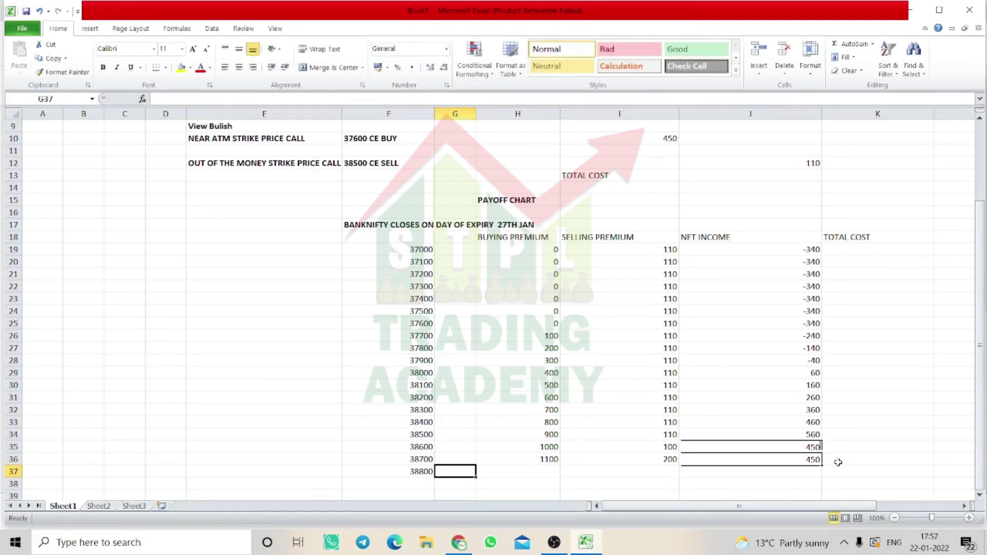
pyautogui.write('1200')
pyautogui.press('Right')
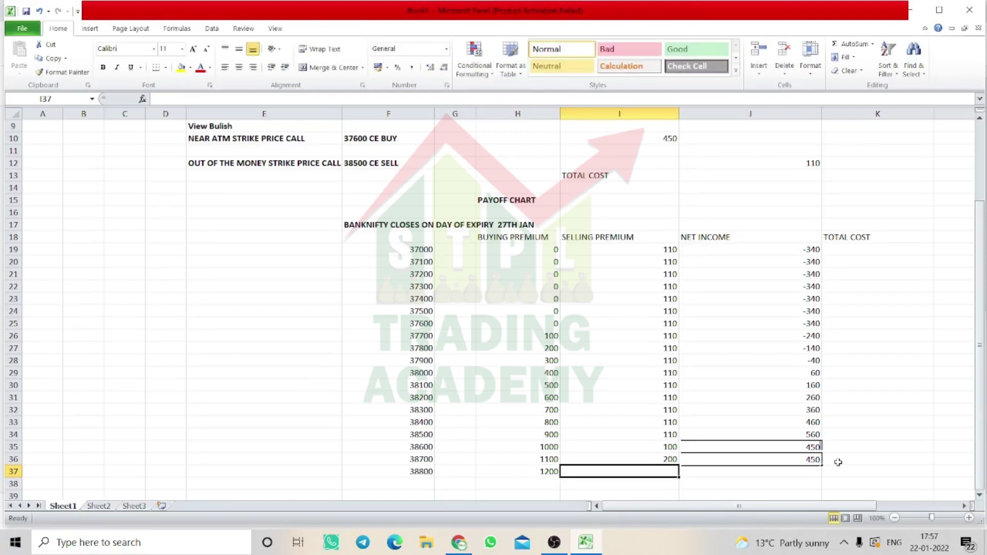
pyautogui.write('300')
pyautogui.press('Right')
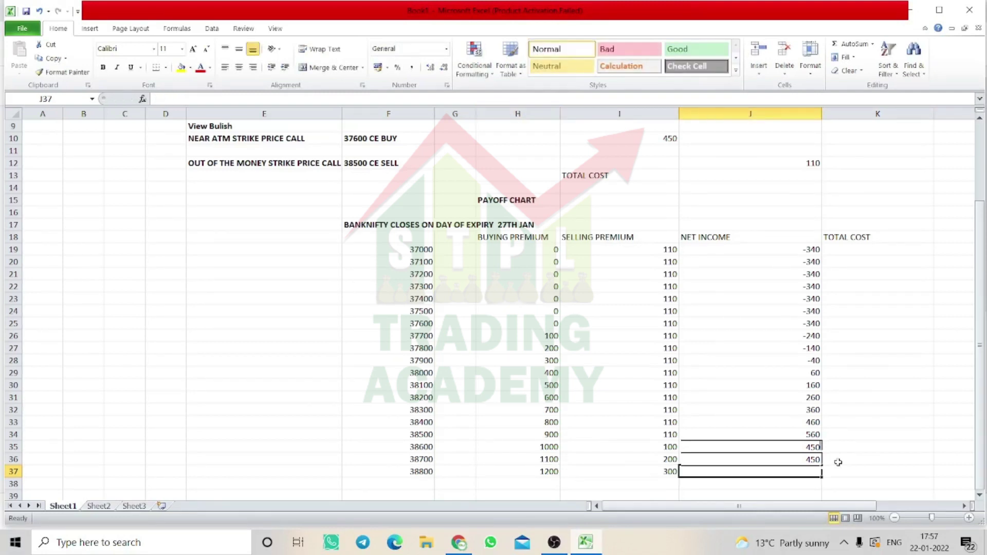
pyautogui.write('450')
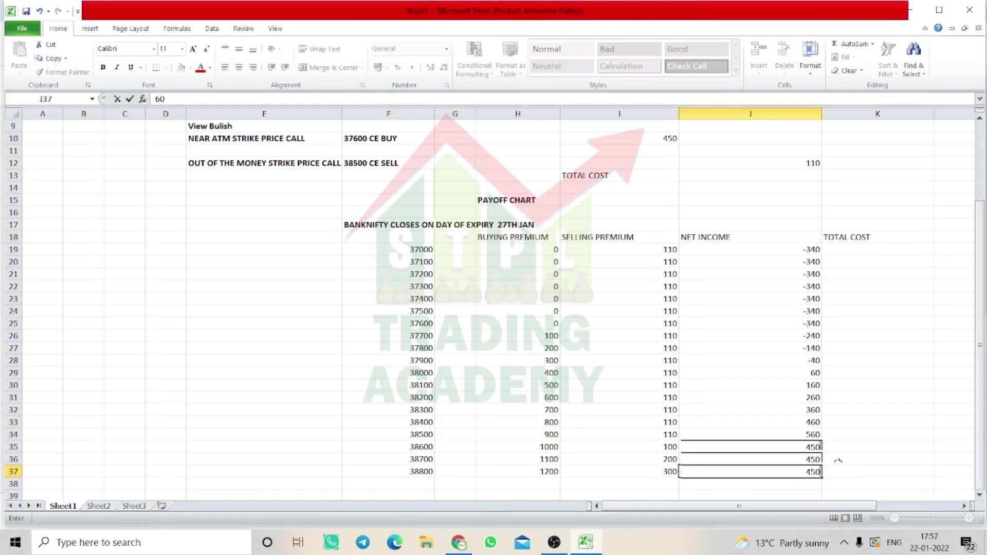
pyautogui.press('Left')
pyautogui.click(478, 360)
pyautogui.click(505, 387)
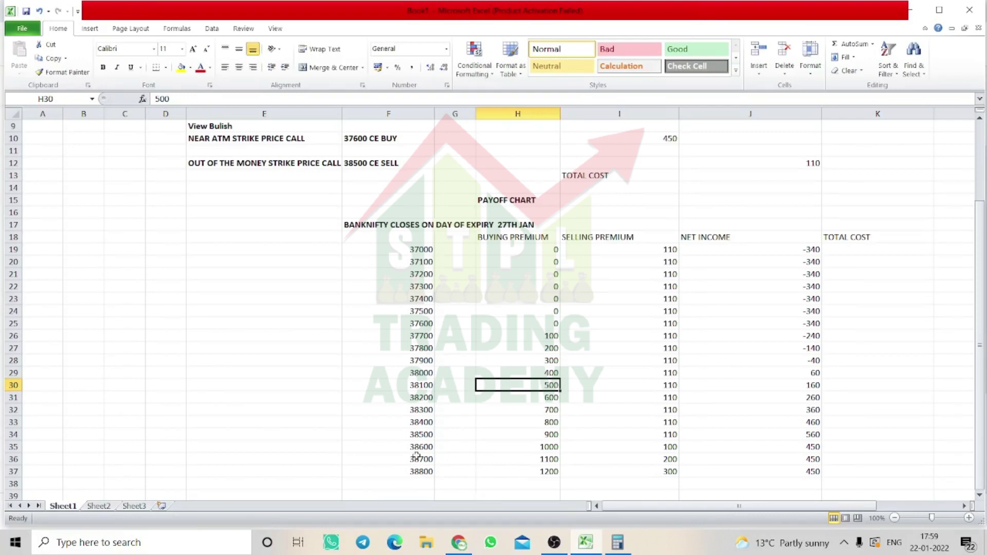
pyautogui.click(415, 472)
pyautogui.click(522, 469)
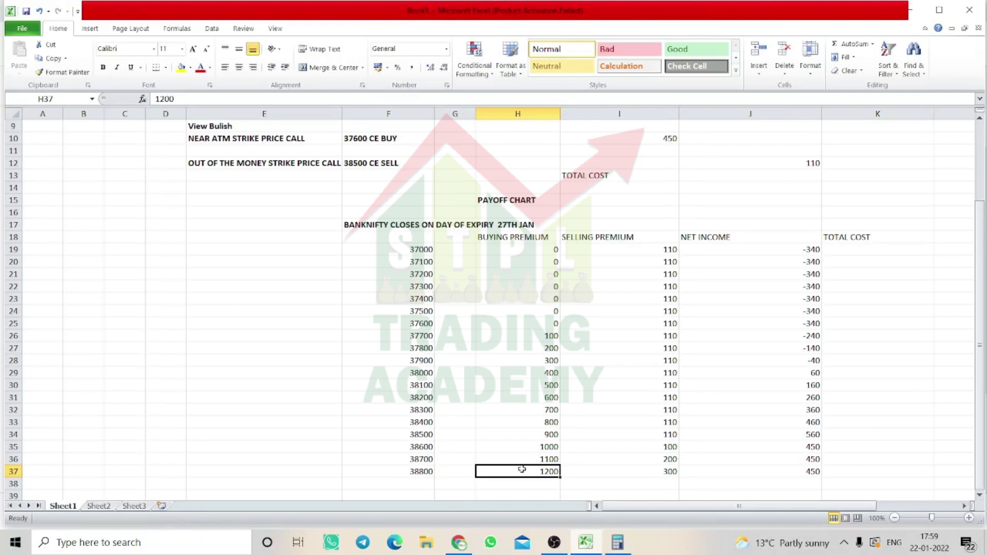
# - Examine the 38500 sell strike, the net income cells for the 38500 to 38800 levels, and the strategy details above the payoff chart
pyautogui.click(460, 394)
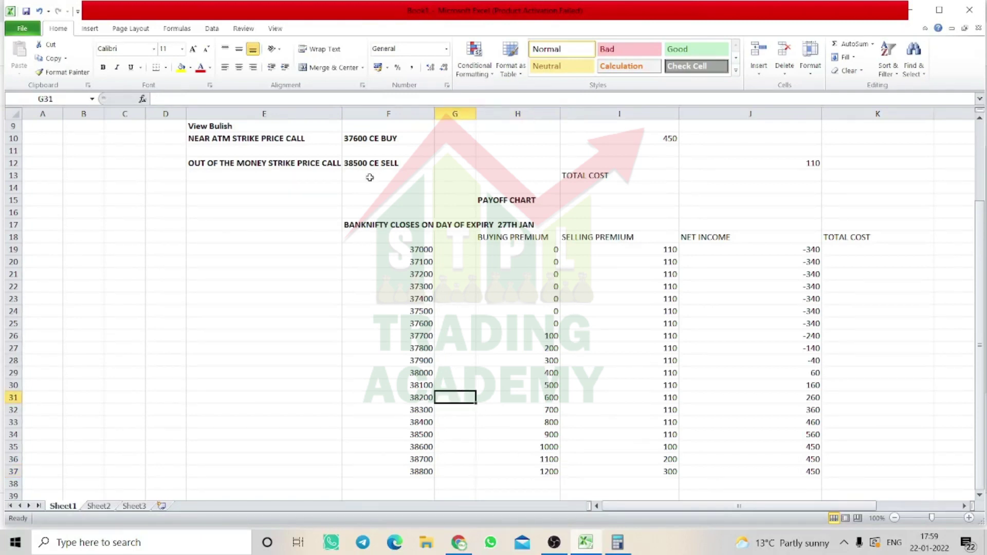
pyautogui.click(360, 163)
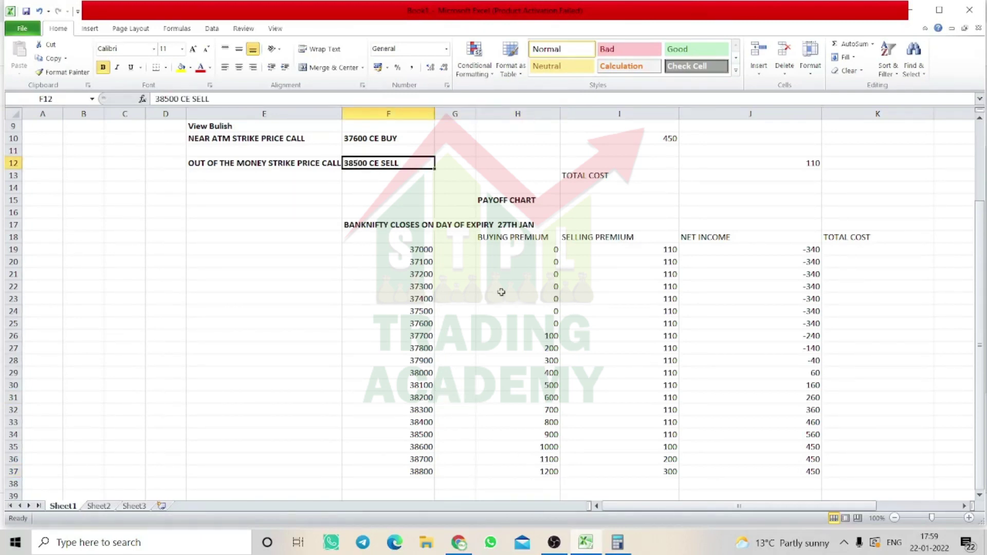
pyautogui.click(557, 444)
pyautogui.click(534, 436)
pyautogui.click(794, 433)
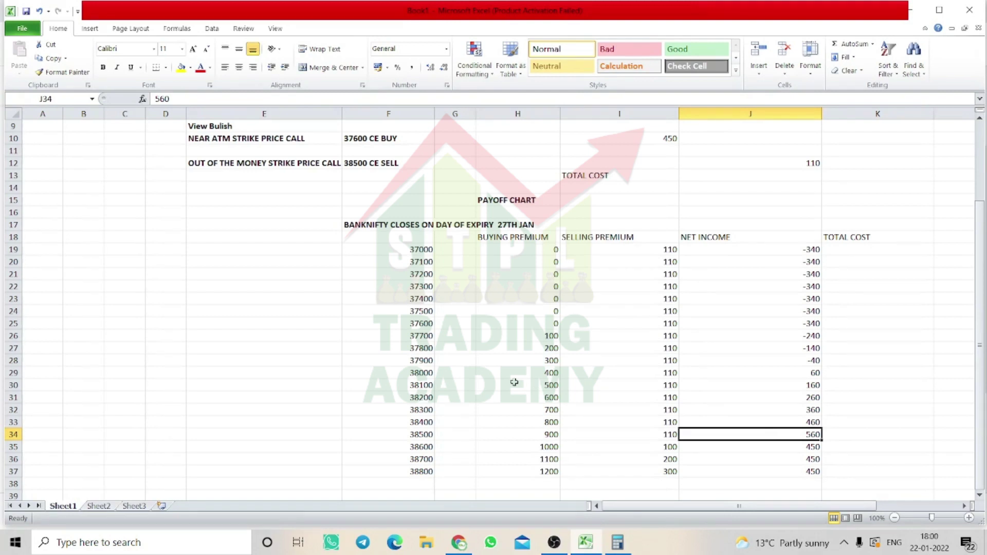
pyautogui.click(465, 412)
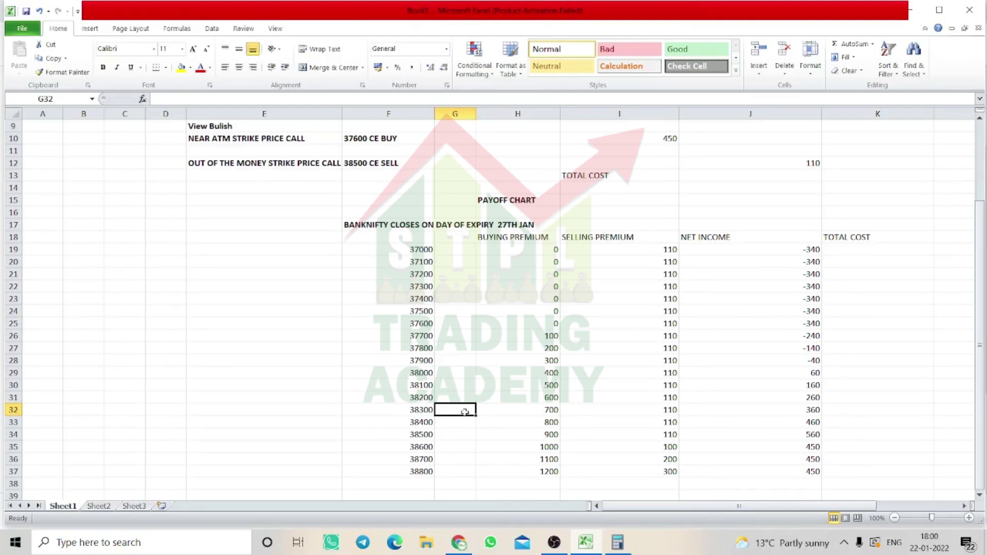
pyautogui.click(432, 437)
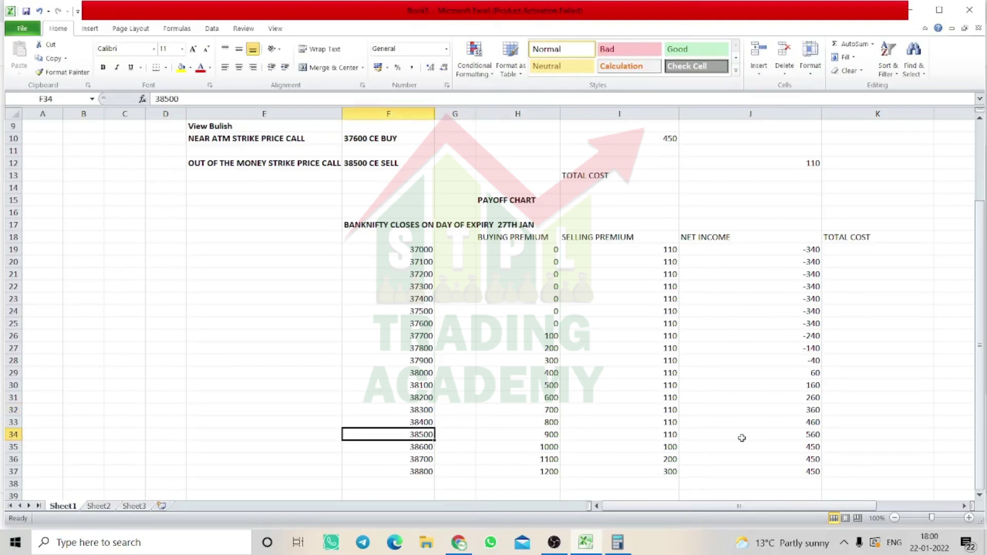
pyautogui.click(794, 436)
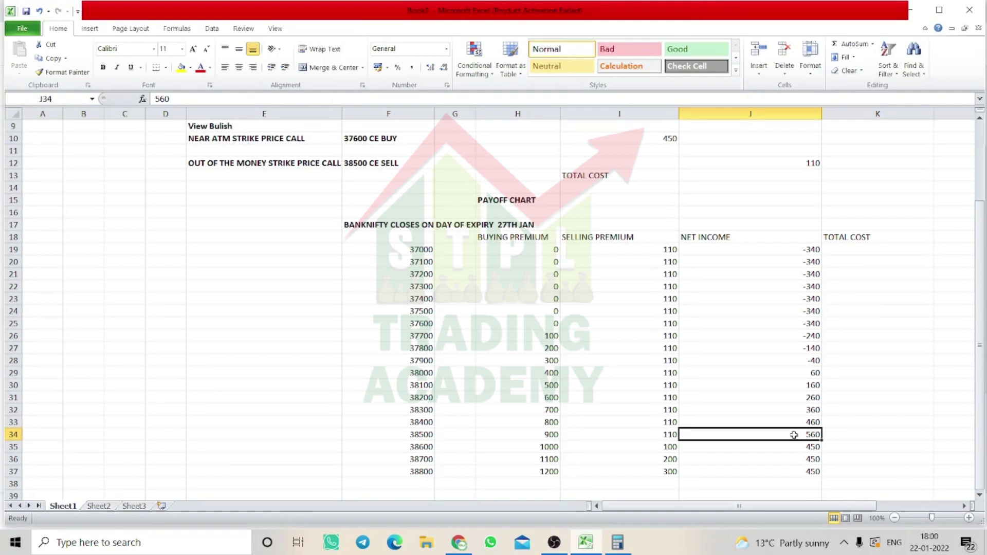
pyautogui.click(811, 447)
pyautogui.click(864, 435)
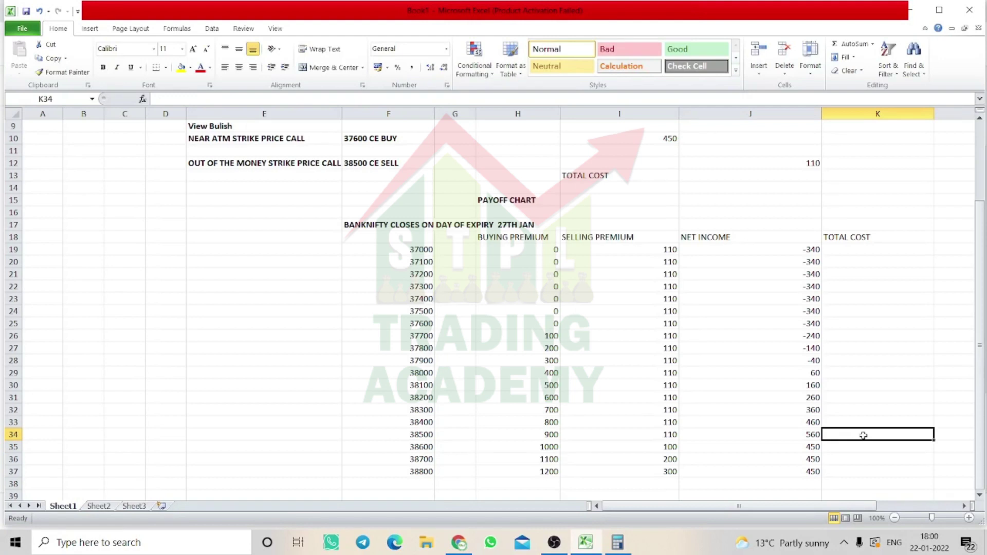
pyautogui.click(807, 458)
pyautogui.click(818, 473)
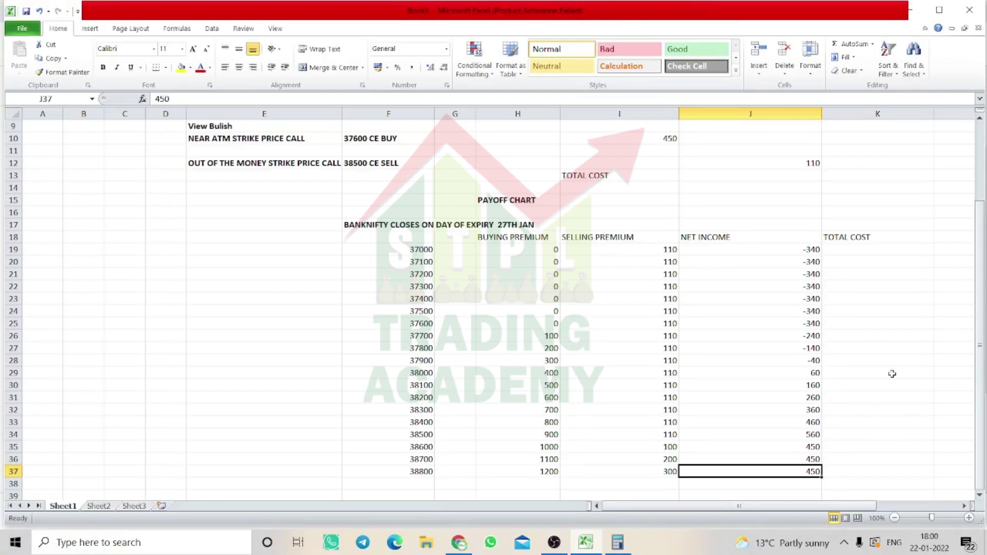
pyautogui.moveTo(984, 259); pyautogui.dragTo(985, 204)
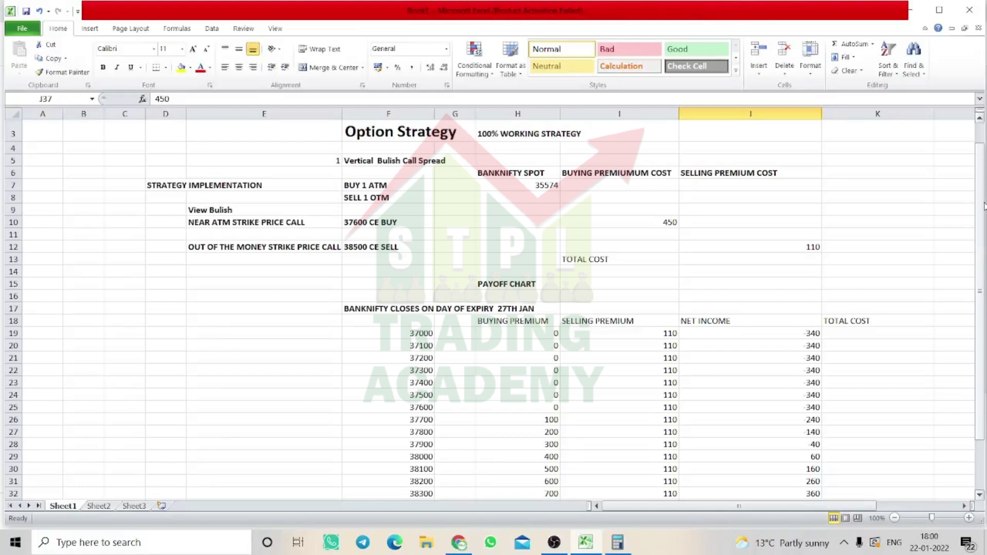
pyautogui.moveTo(984, 206)
pyautogui.mouseDown()
pyautogui.moveTo(983, 191)
pyautogui.moveTo(971, 269)
pyautogui.moveTo(978, 202)
pyautogui.moveTo(984, 247)
pyautogui.moveTo(981, 203)
pyautogui.mouseUp()
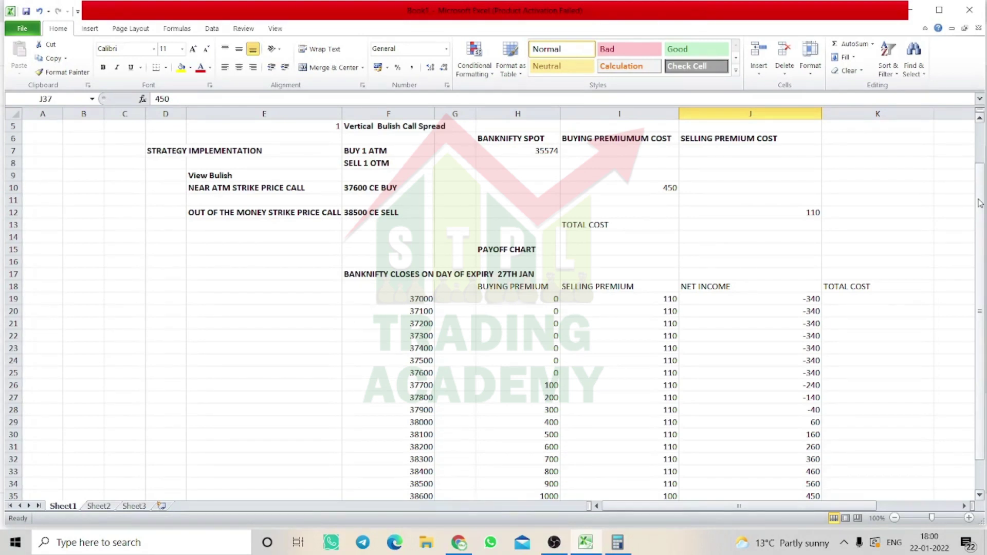
pyautogui.moveTo(981, 203); pyautogui.dragTo(980, 109)
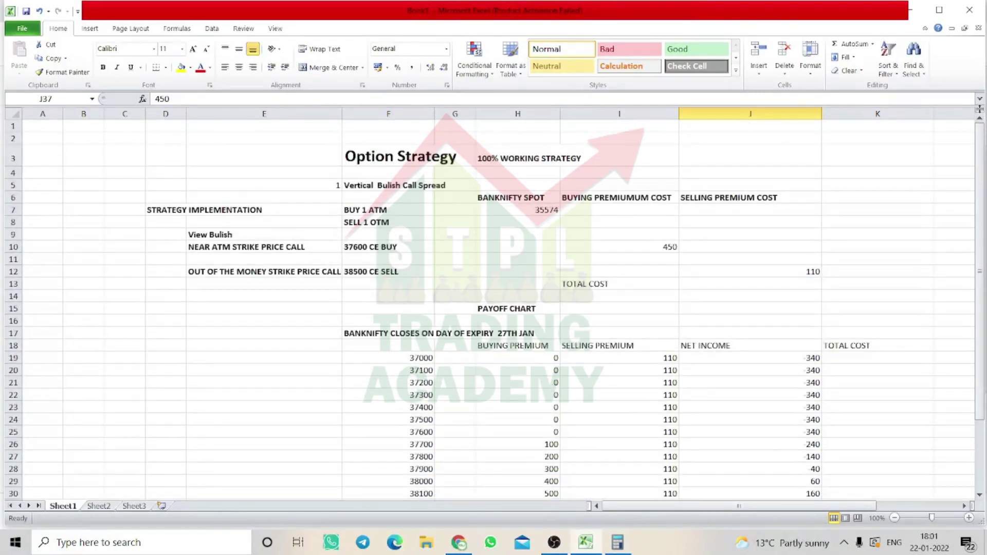
# - Make the payoff chart's column headings in row 18 bold, from BUYING PREMIUM through TOTAL COST
pyautogui.moveTo(981, 142); pyautogui.dragTo(983, 222)
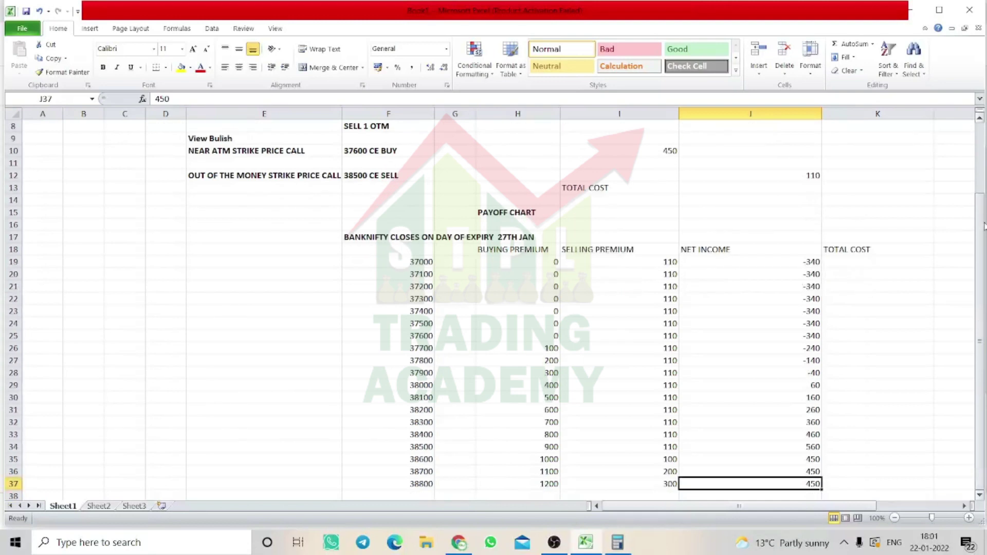
pyautogui.click(891, 358)
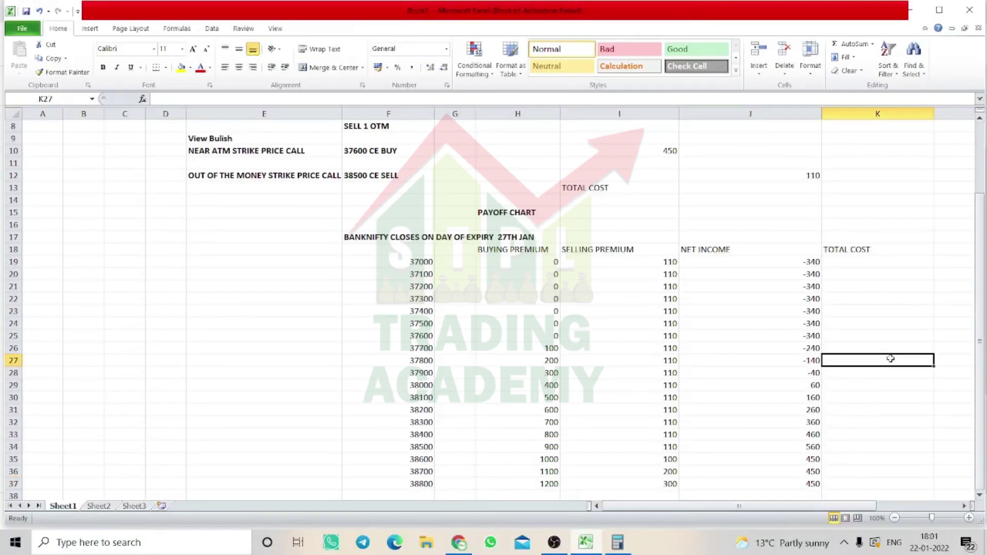
pyautogui.moveTo(486, 249); pyautogui.dragTo(842, 255)
pyautogui.hotkey('ctrl', 'b')
# - Add a bold BANKNIFTY heading in F18 above the column of expiry levels
pyautogui.click(402, 252)
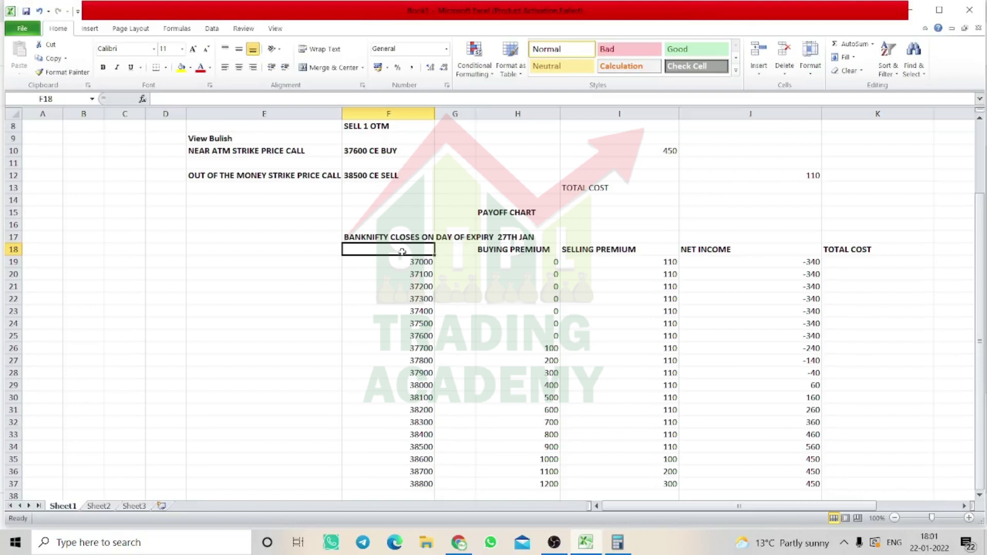
pyautogui.write('BANKNIF')
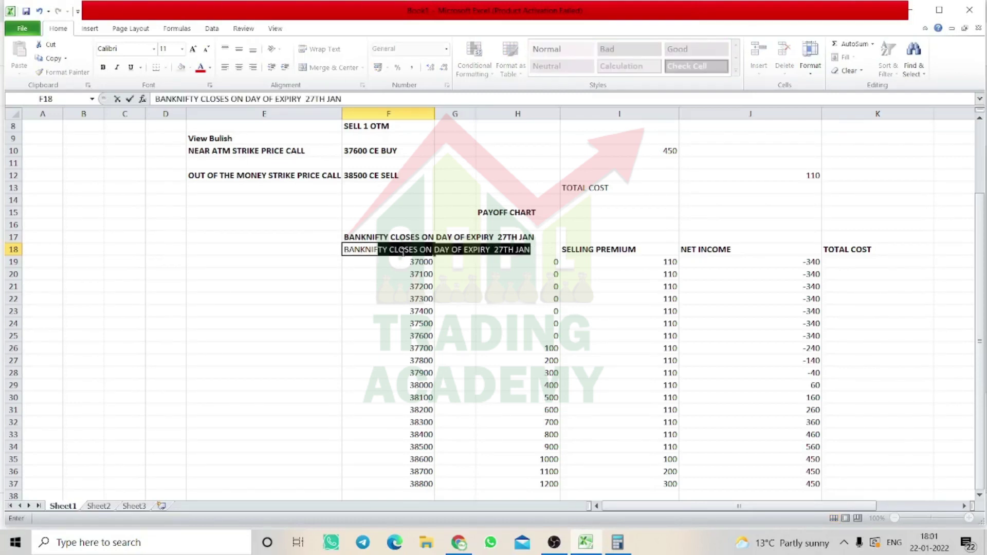
pyautogui.press('BackSpace')
pyautogui.write('TY')
pyautogui.press('BackSpace')
pyautogui.press('Tab')
pyautogui.click(402, 252)
pyautogui.hotkey('ctrl', 'b')
pyautogui.press('Right')
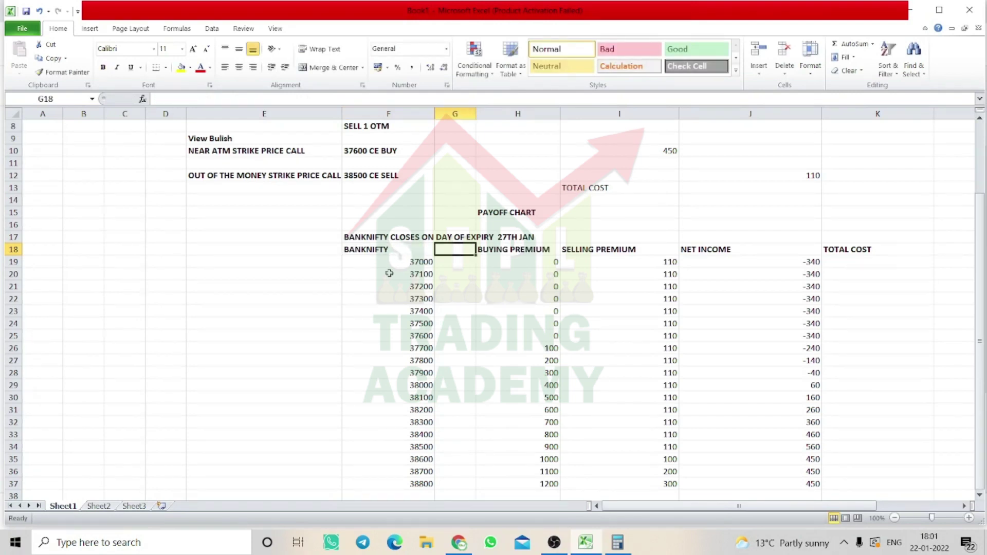
pyautogui.moveTo(983, 212); pyautogui.dragTo(981, 119)
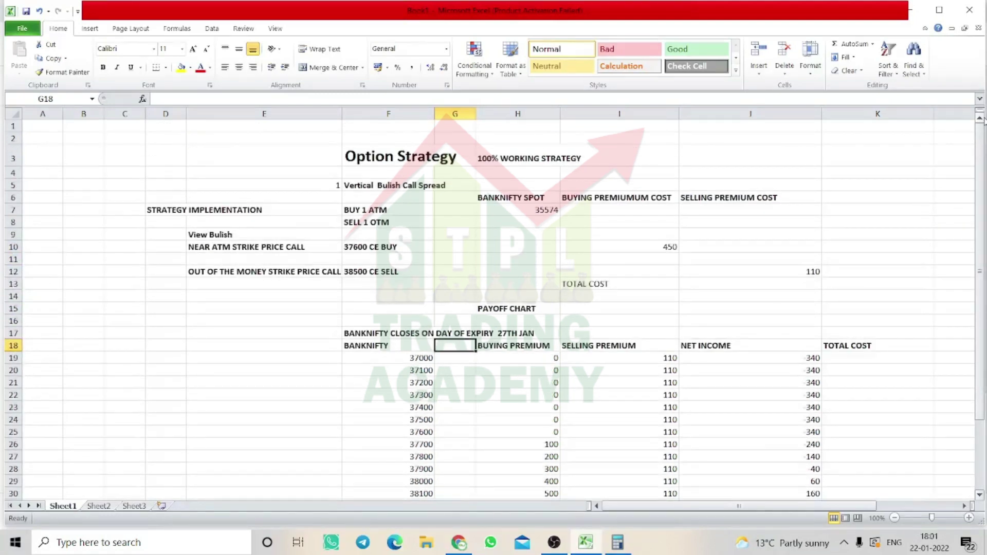